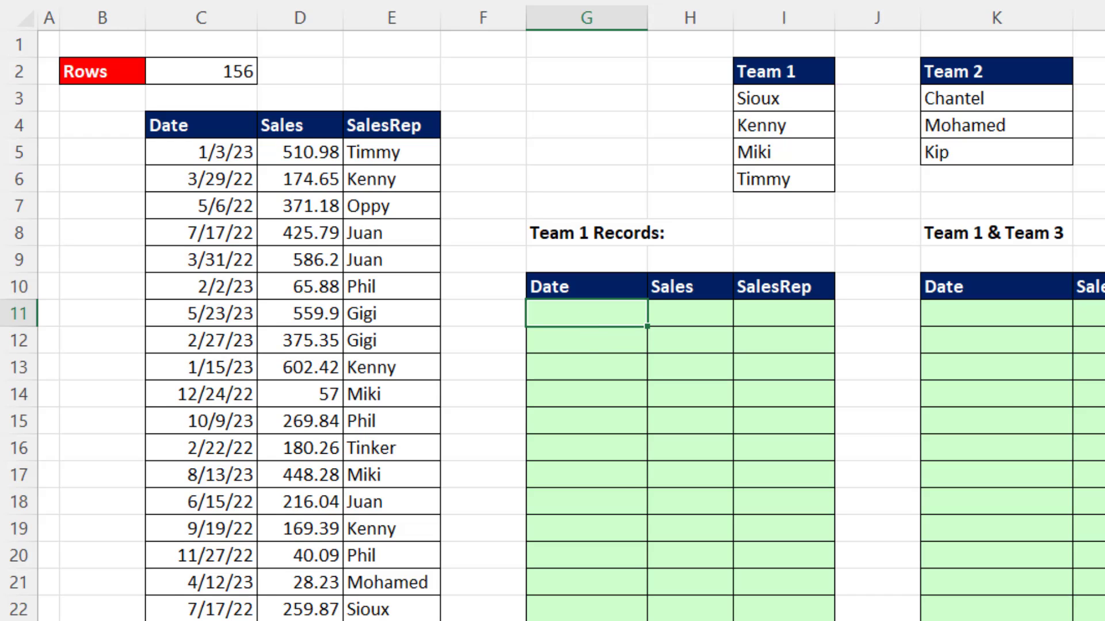
Enter an XMATCH formula in G11 that looks up E5:E160 in the Team 1 list I3:I6
{"action": "type", "text": "=xm"}
{"action": "key", "text": "Tab"}
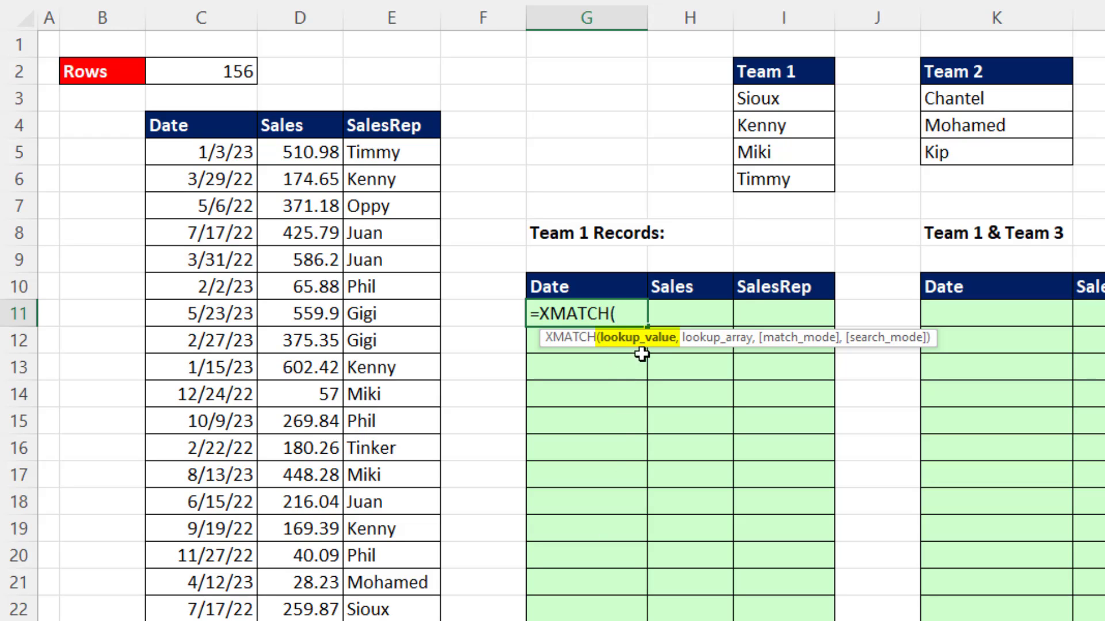
{"action": "left_click", "coordinate": [406, 163]}
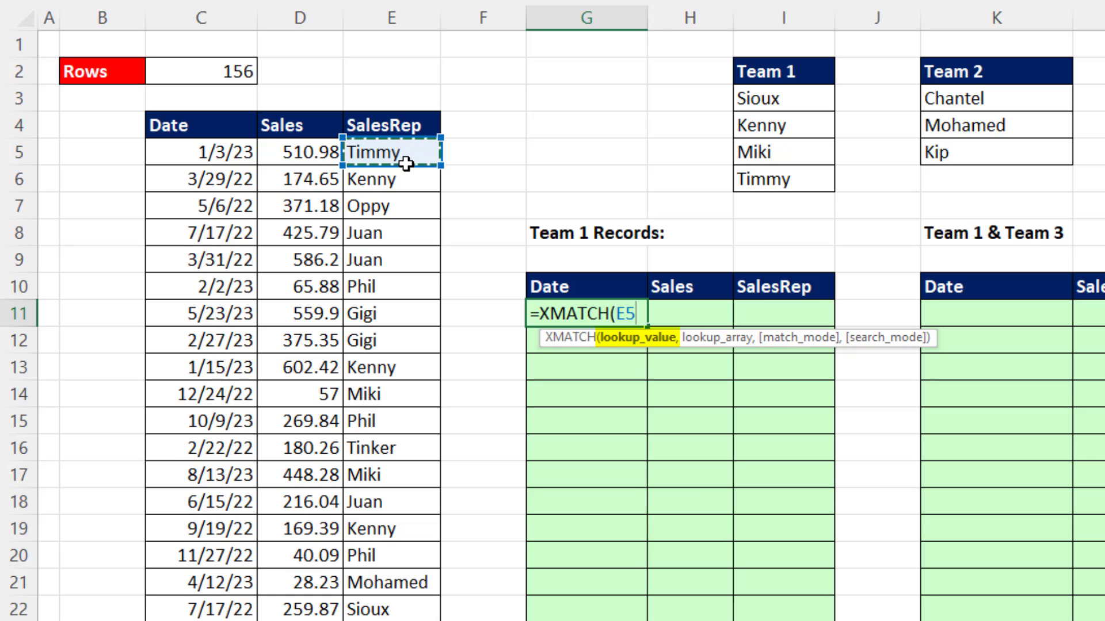
{"action": "key", "text": "ctrl+shift+Down"}
{"action": "key", "text": "ctrl+BackSpace"}
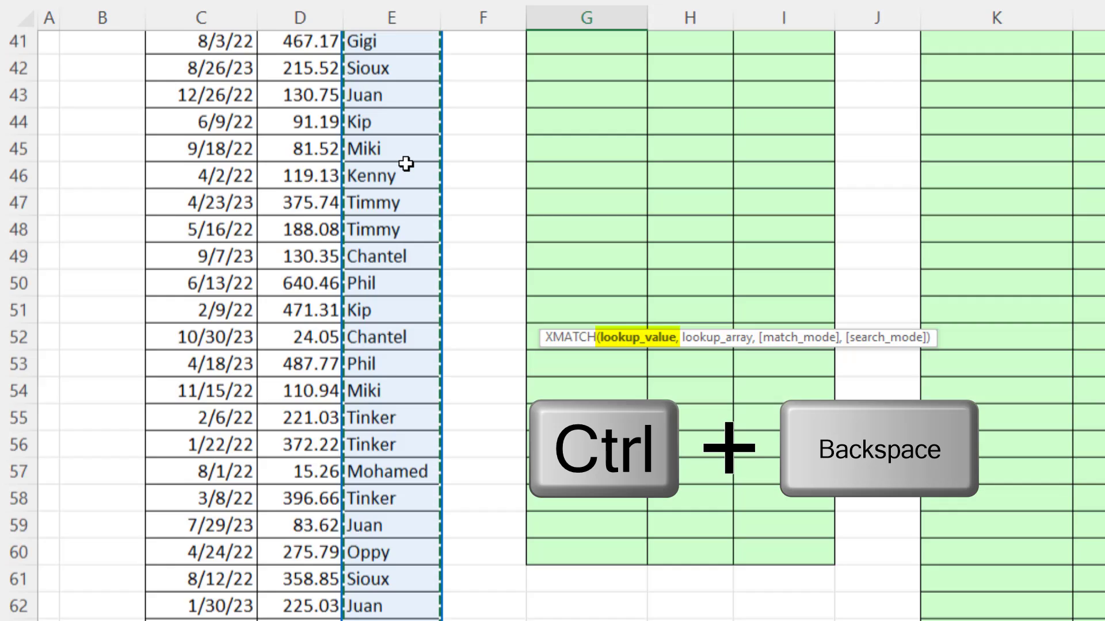
{"action": "type", "text": ","}
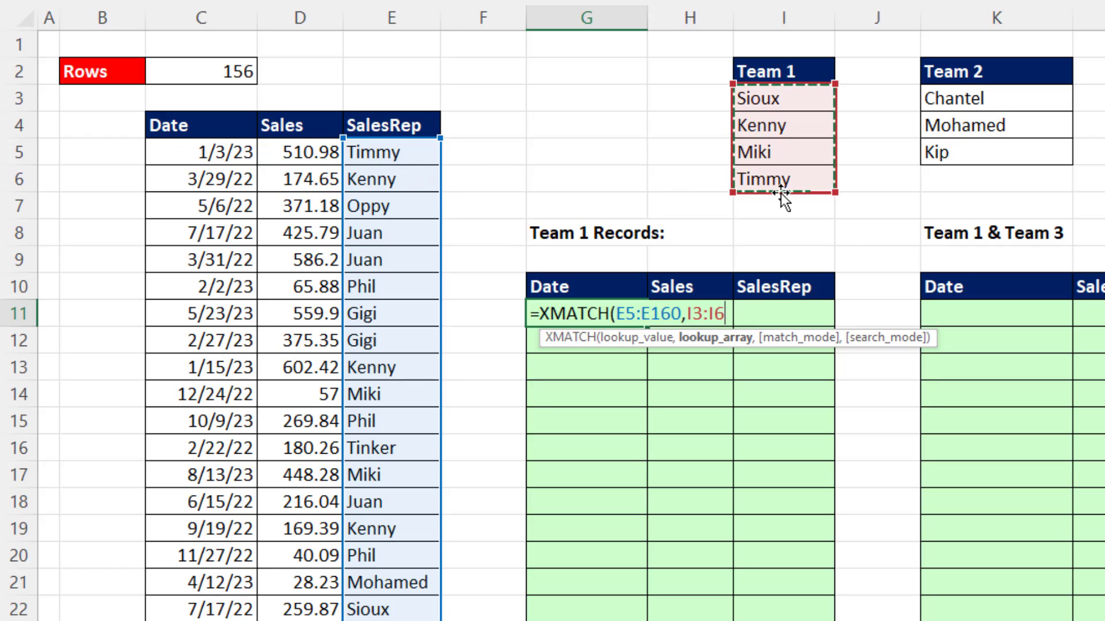
{"action": "type", "text": ")"}
{"action": "key", "text": "Return"}
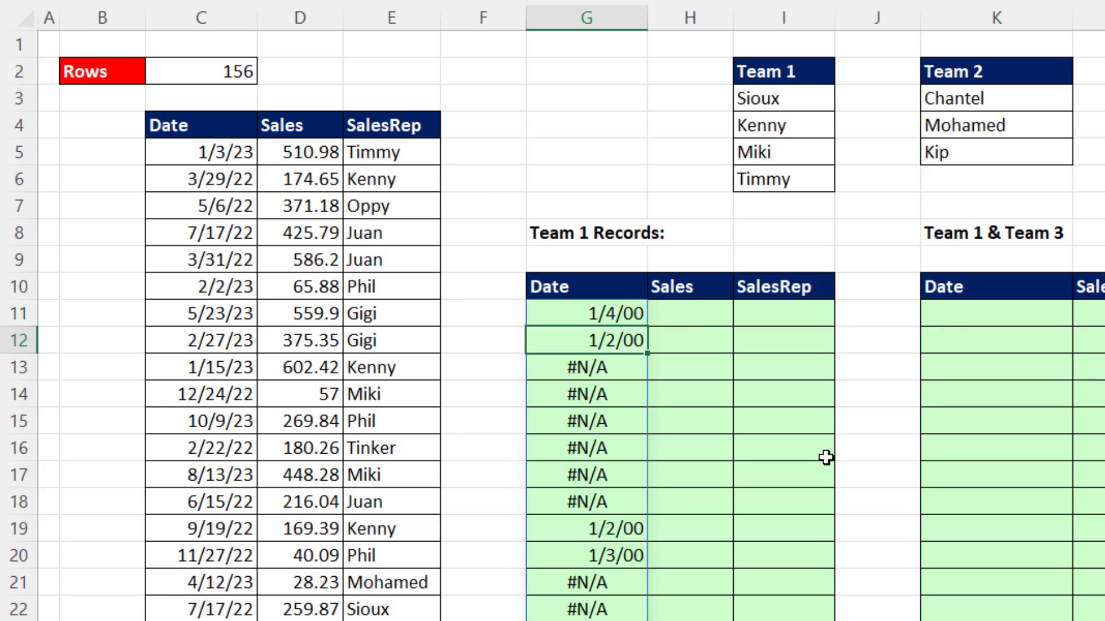
Apply the General number format to the spilled results from G11 downward
{"action": "left_click", "coordinate": [606, 309]}
{"action": "key", "text": "ctrl+shift+Down"}
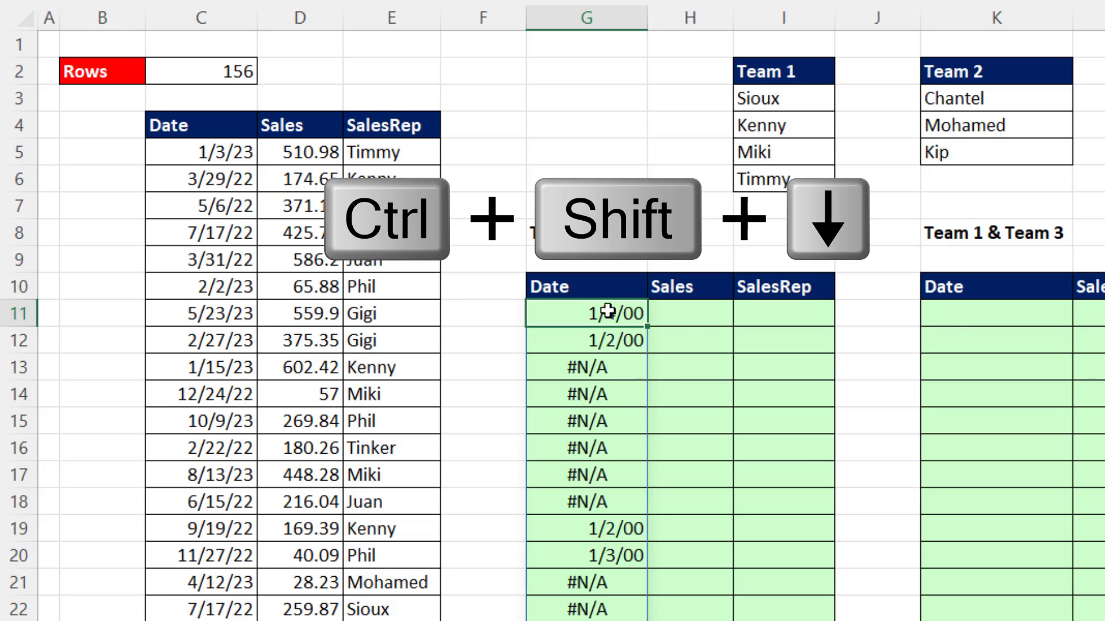
{"action": "key", "text": "ctrl+BackSpace"}
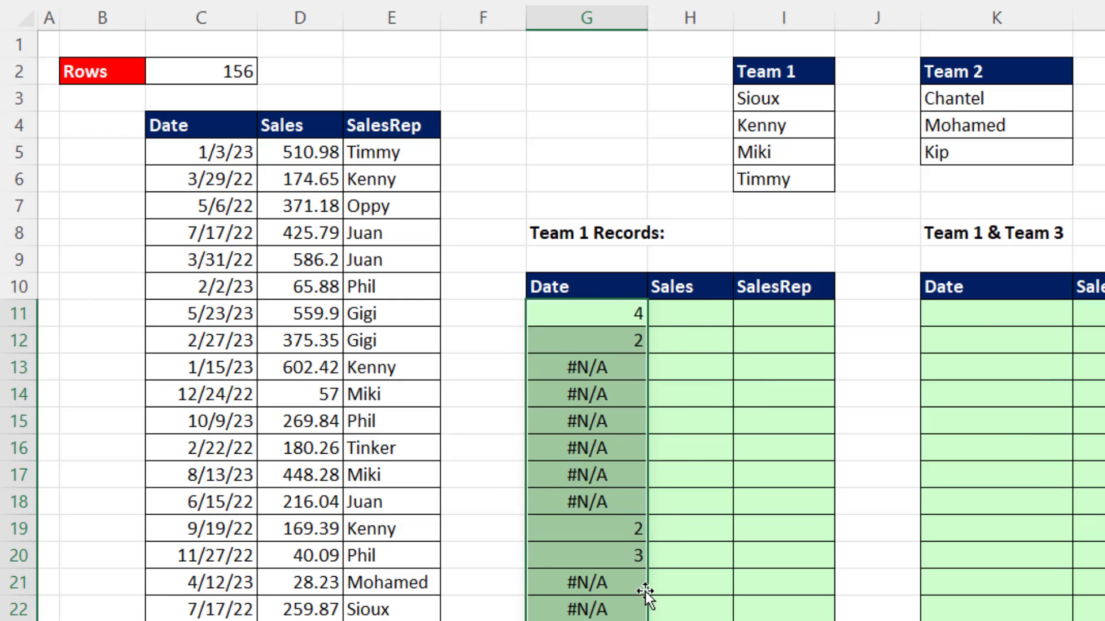
Wrap the G11 XMATCH formula in ISNUMBER to return TRUE or FALSE for each record
{"action": "left_click", "coordinate": [630, 322]}
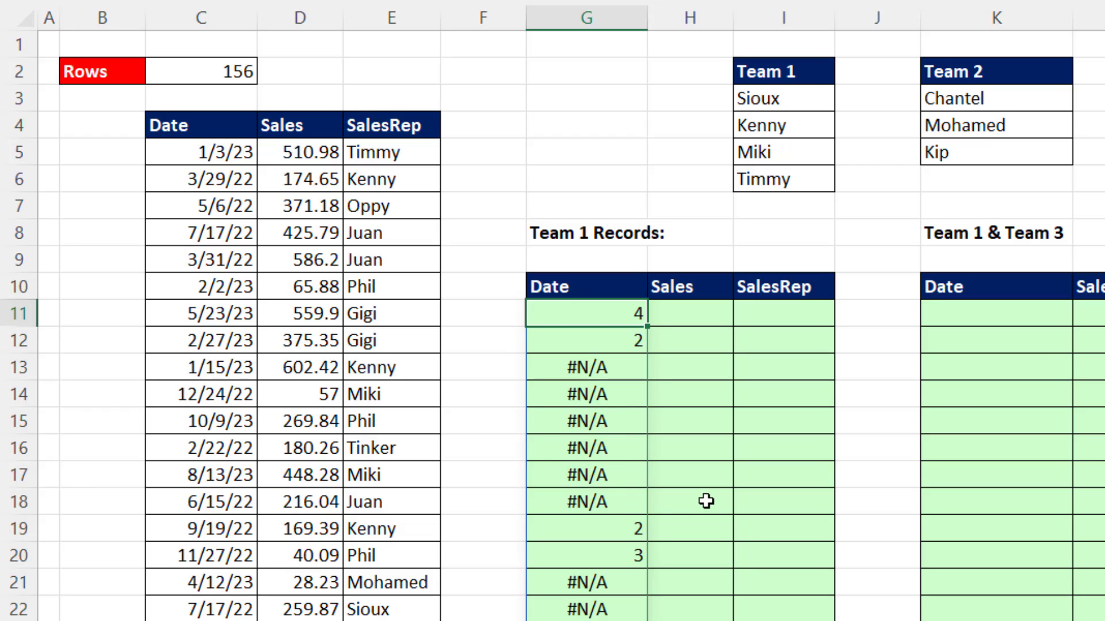
{"action": "key", "text": "F2"}
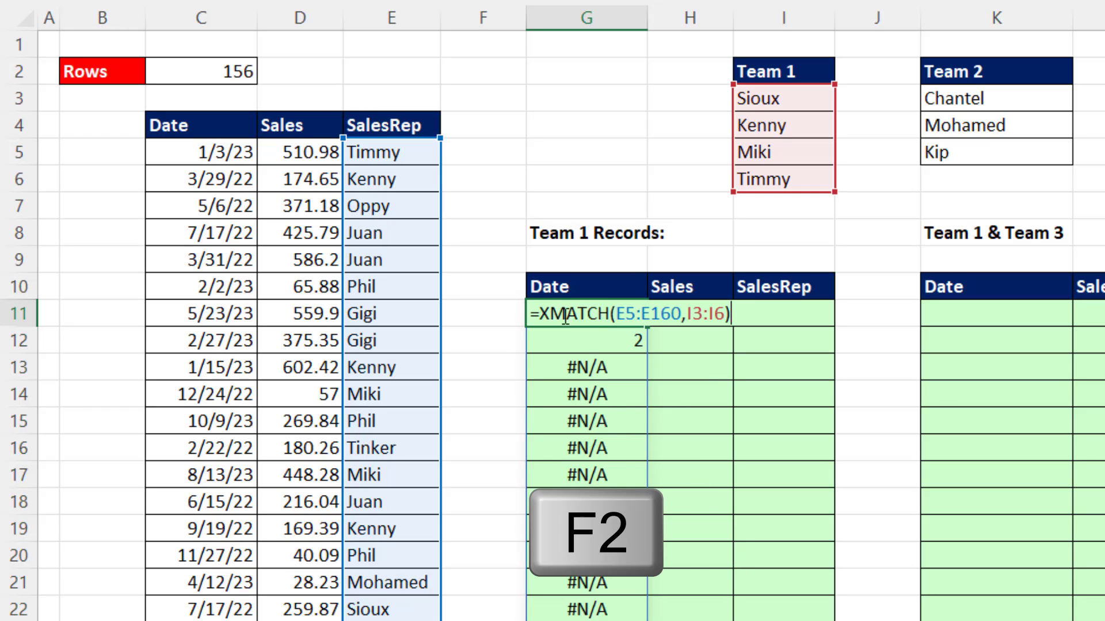
{"action": "type", "text": "isnu"}
{"action": "key", "text": "Tab"}
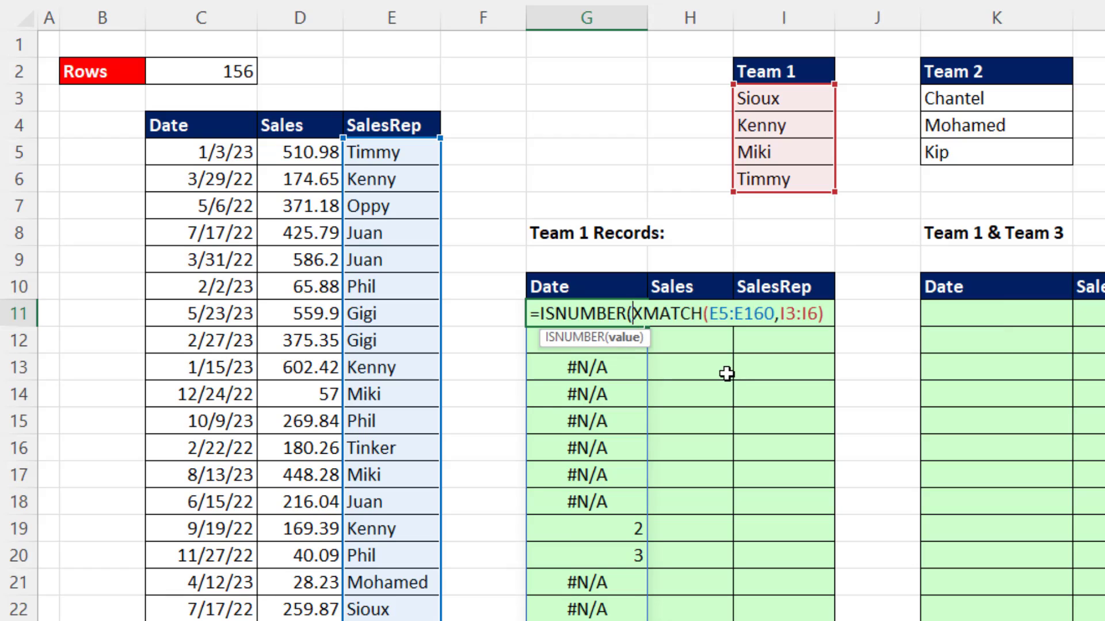
{"action": "key", "text": "Return"}
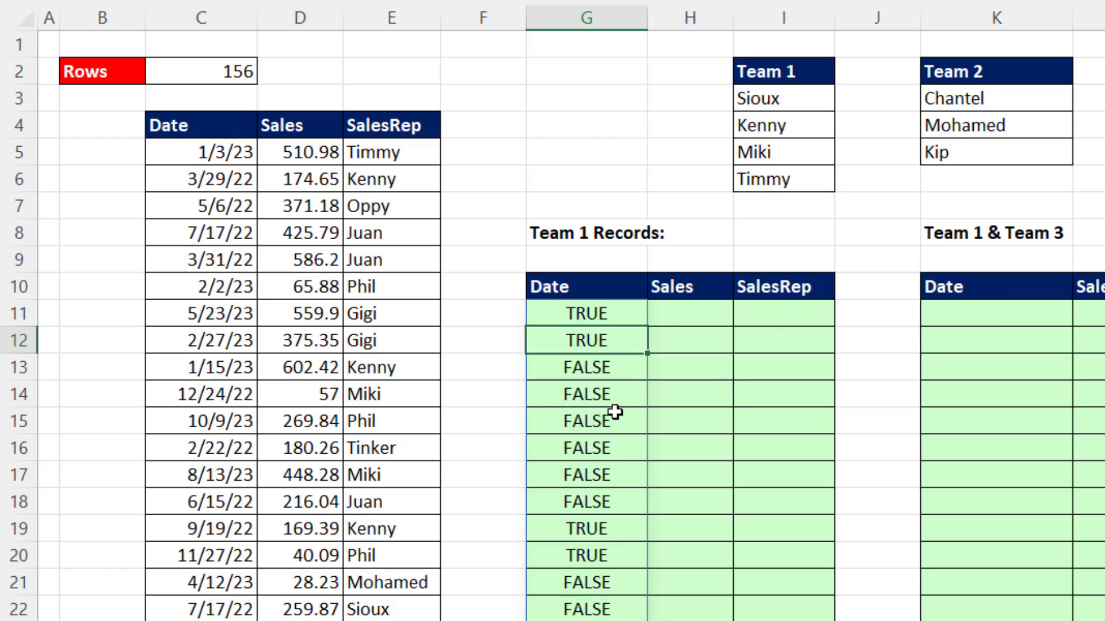
Nest the G11 ISNUMBER expression as the include argument of FILTER, with C5:E160 as the array
{"action": "left_click", "coordinate": [595, 317]}
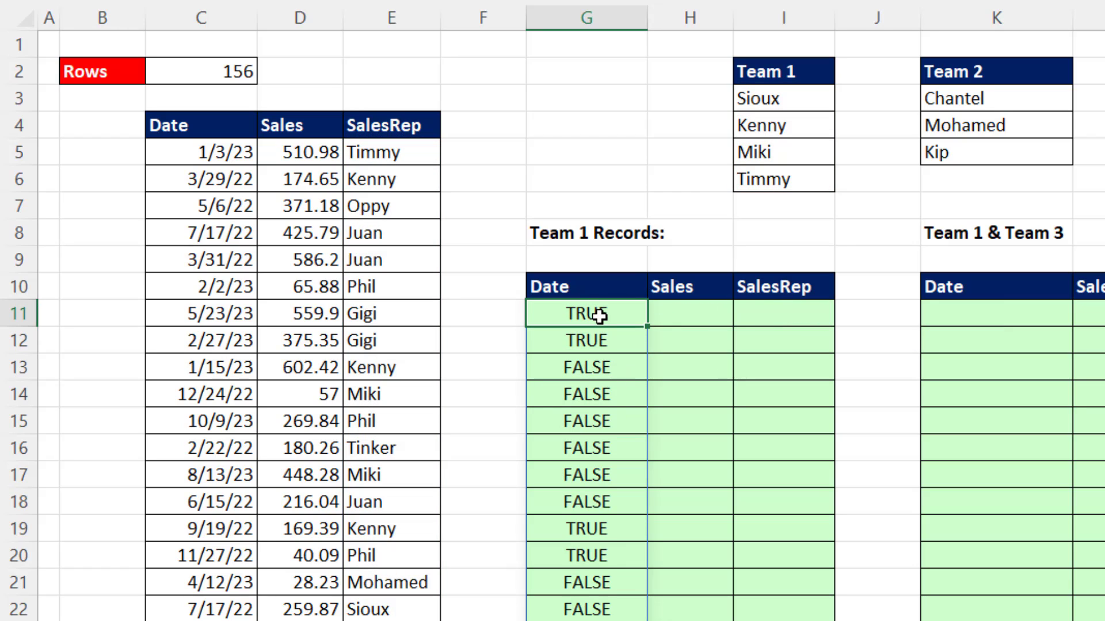
{"action": "key", "text": "F2"}
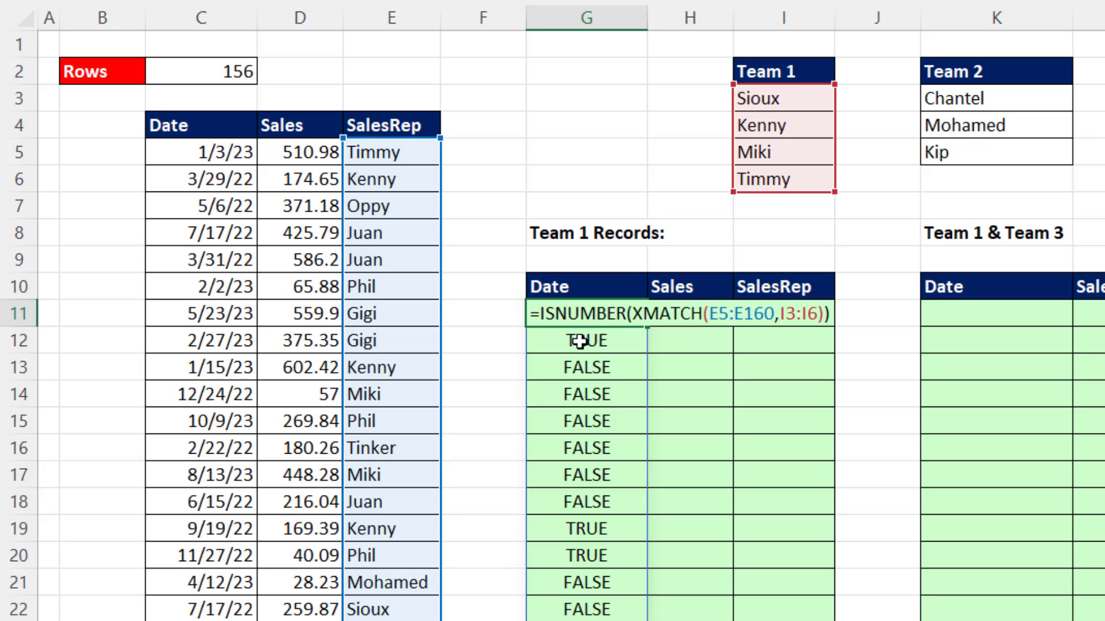
{"action": "key", "text": "Home"}
{"action": "key", "text": "Right"}
{"action": "type", "text": "FIL"}
{"action": "key", "text": "Tab"}
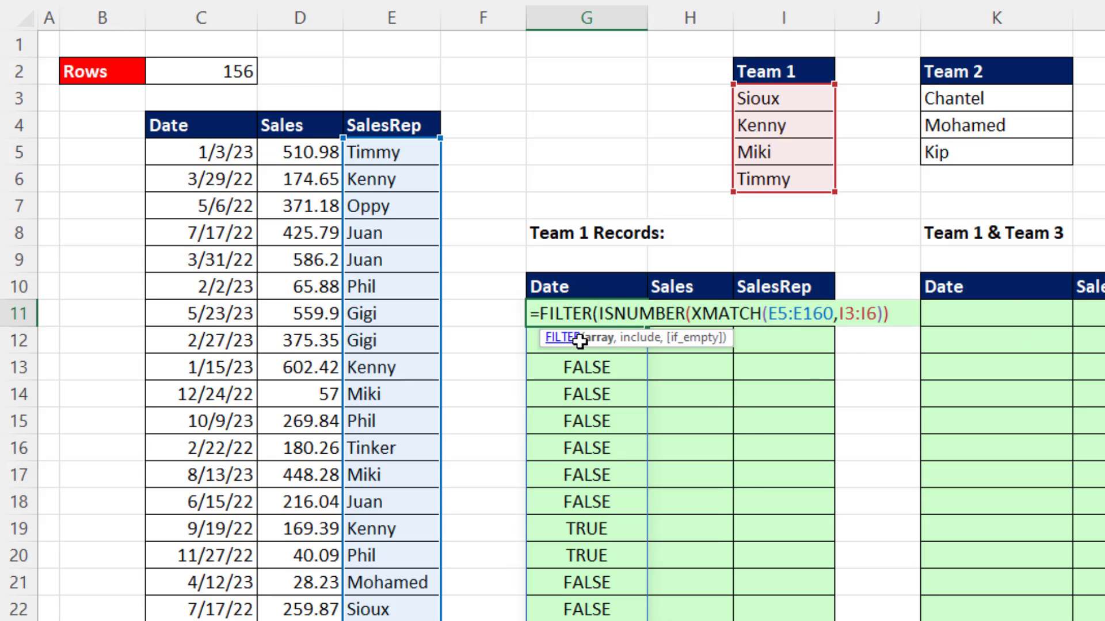
{"action": "left_click_drag", "start_coordinate": [197, 152], "coordinate": [381, 164]}
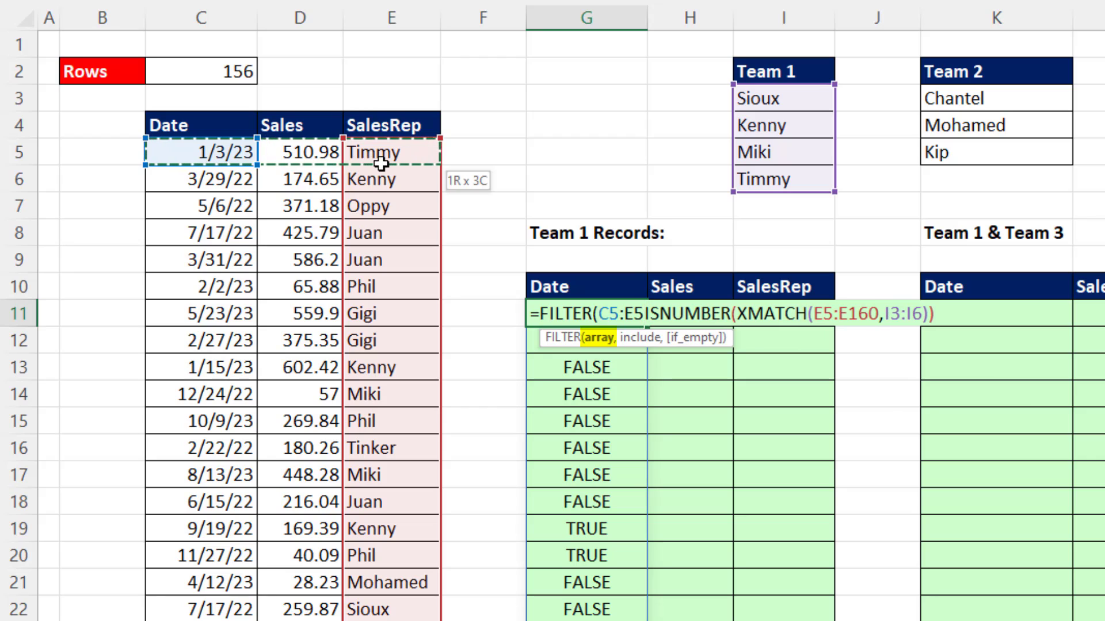
{"action": "key", "text": "ctrl+shift+Down"}
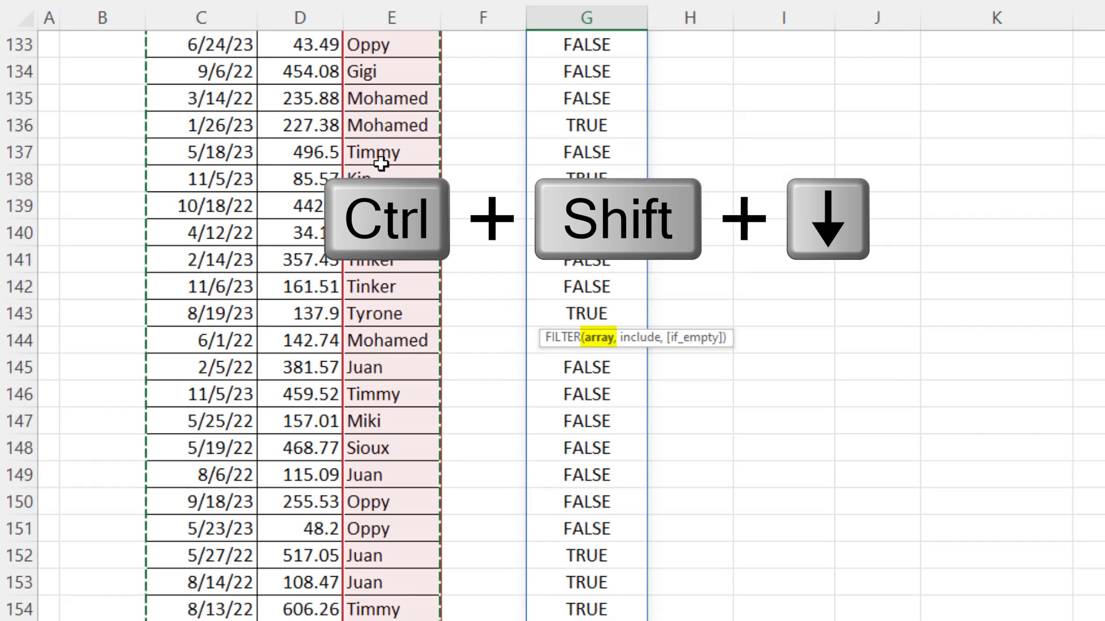
{"action": "key", "text": "ctrl+BackSpace"}
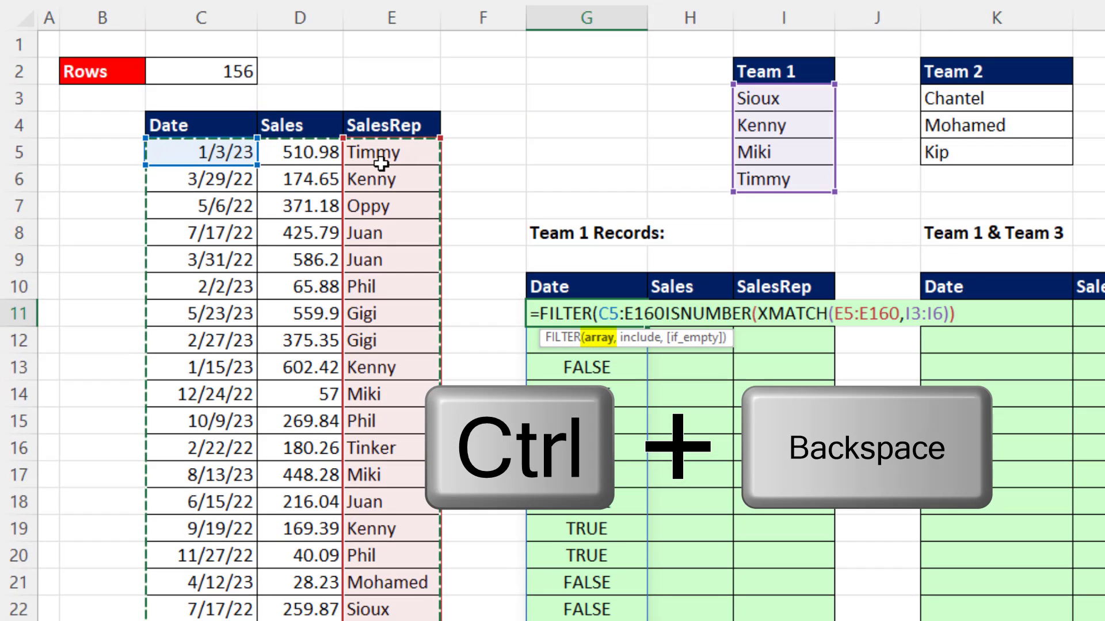
{"action": "type", "text": ","}
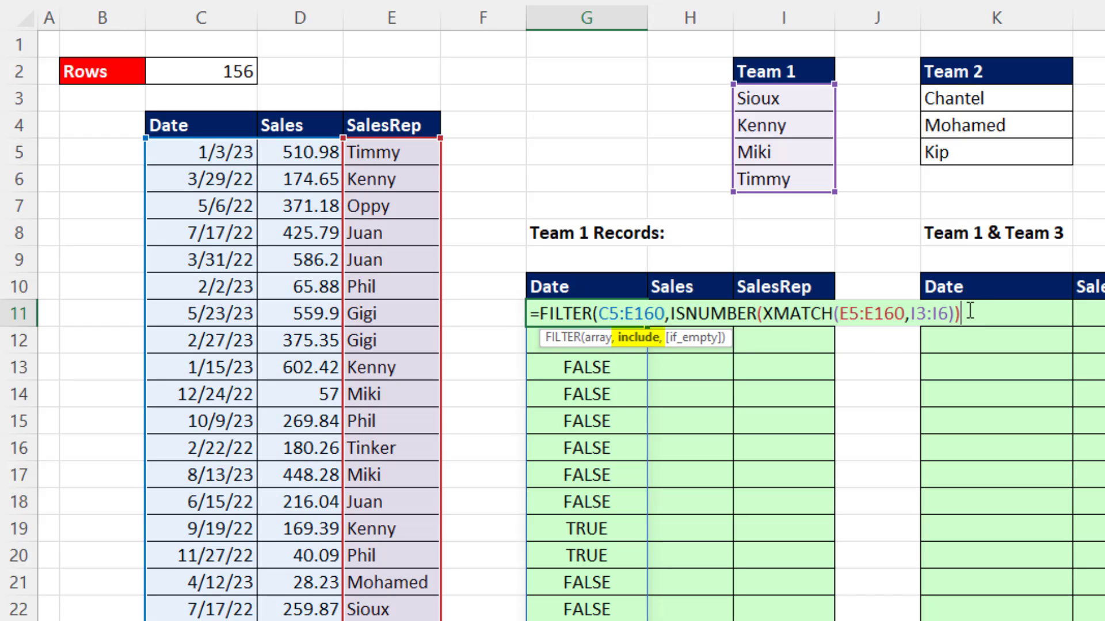
{"action": "type", "text": ")"}
{"action": "key", "text": "Return"}
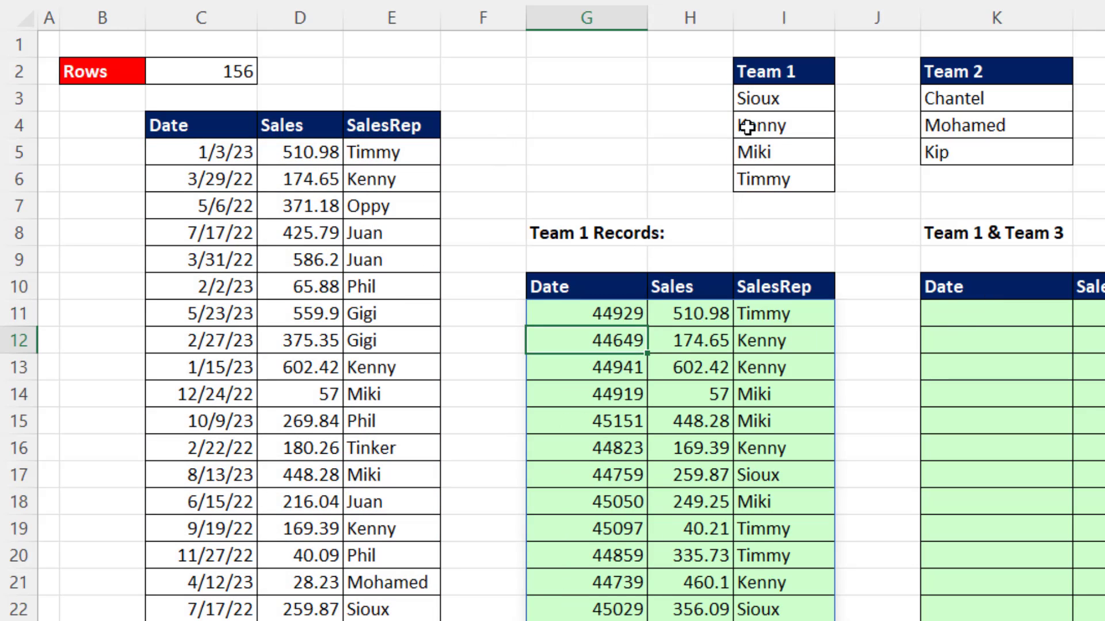
Format the spilled values in the Date column of the Team 1 Records from G11 downward as Date
{"action": "left_click", "coordinate": [593, 321]}
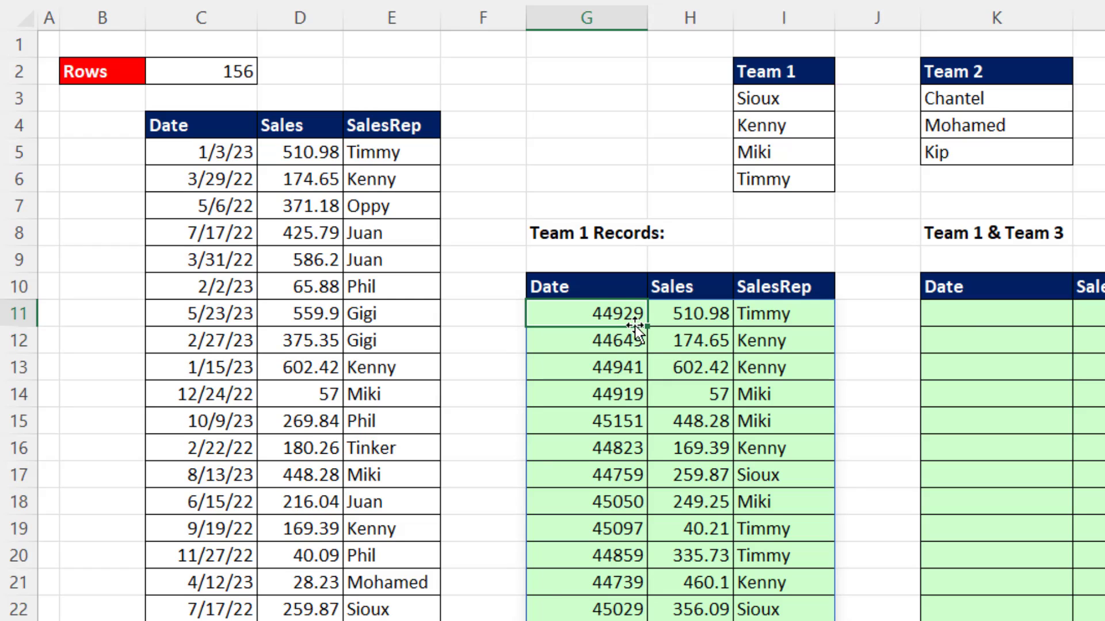
{"action": "key", "text": "ctrl+shift+Down"}
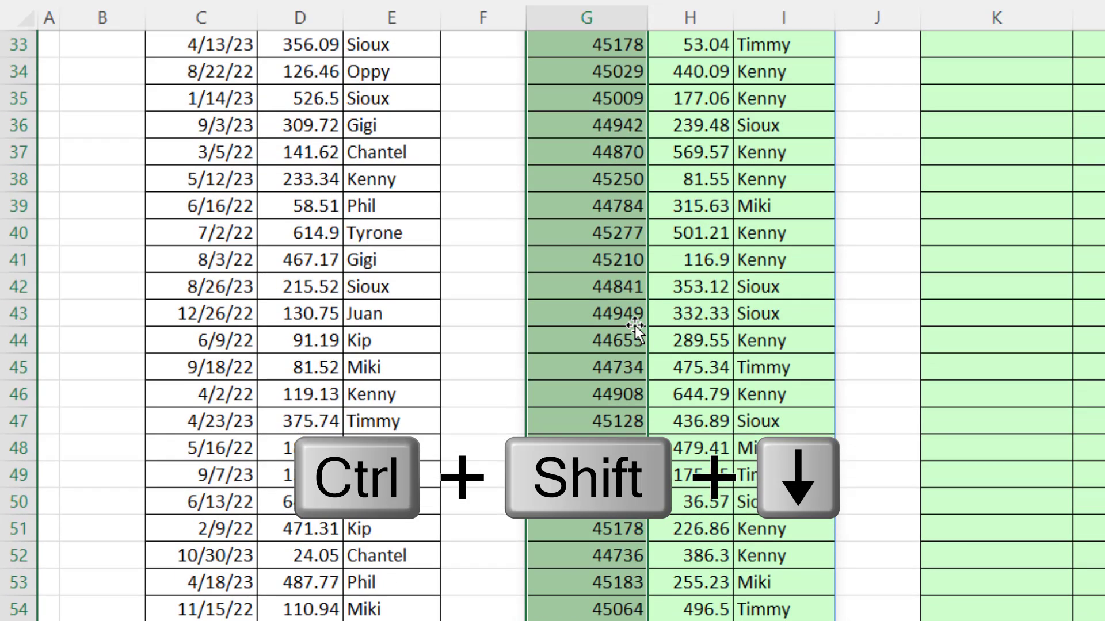
{"action": "key", "text": "ctrl+BackSpace"}
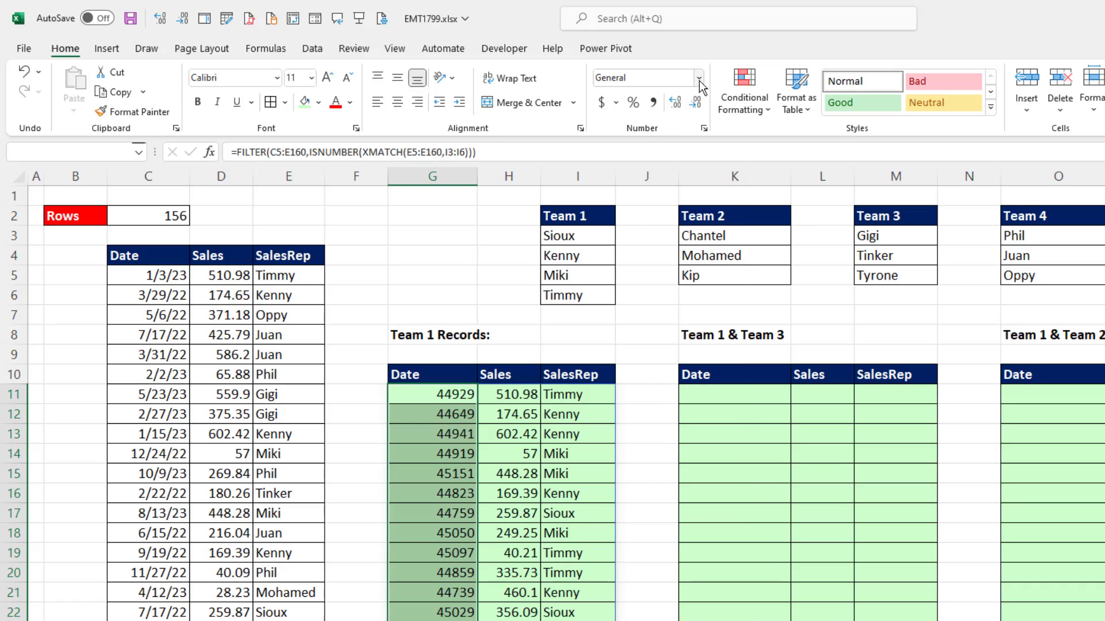
{"action": "left_click", "coordinate": [699, 79]}
{"action": "left_click", "coordinate": [657, 254]}
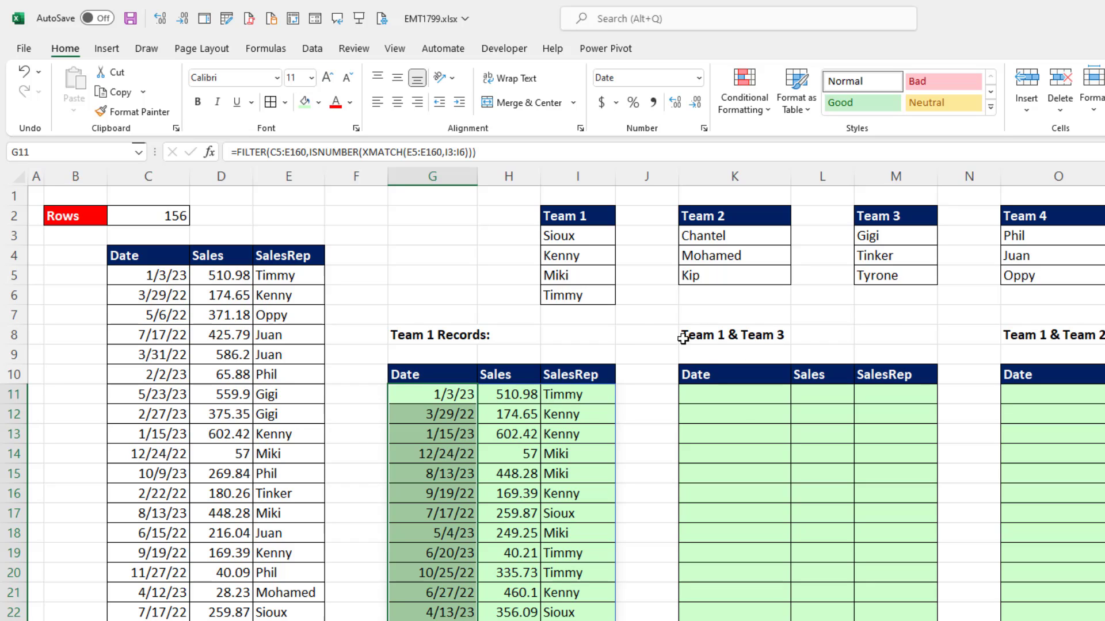
Examine the older append formulas in S8 and U10 that combine three teams without VSTACK and TOCOL
{"action": "left_click", "coordinate": [765, 390]}
{"action": "left_click", "coordinate": [1104, 236]}
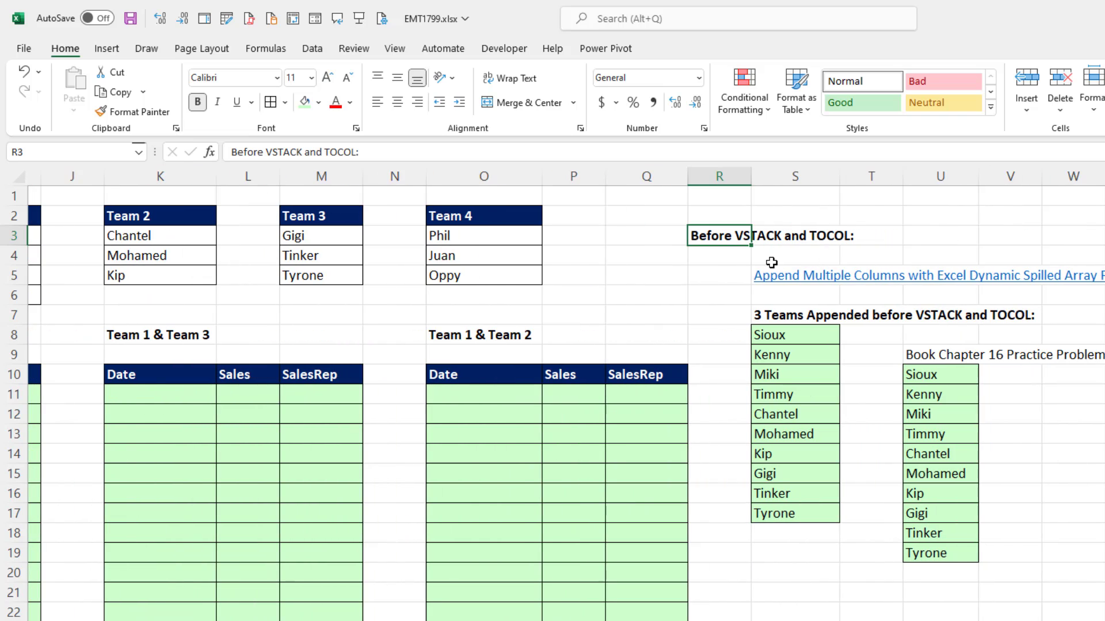
{"action": "left_click", "coordinate": [754, 255]}
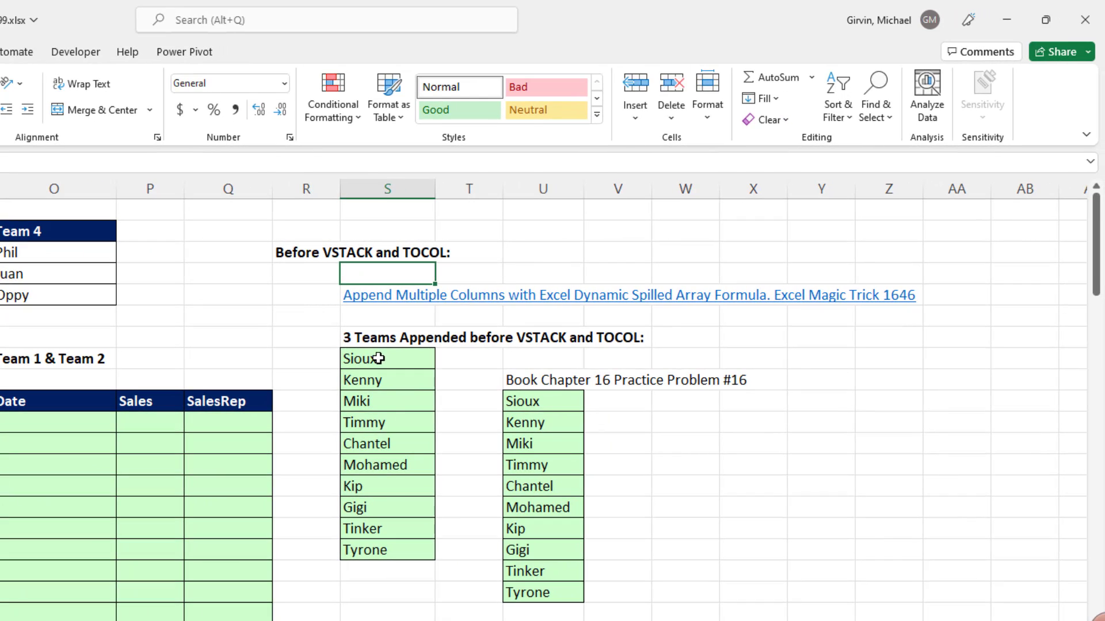
{"action": "double_click", "coordinate": [786, 336]}
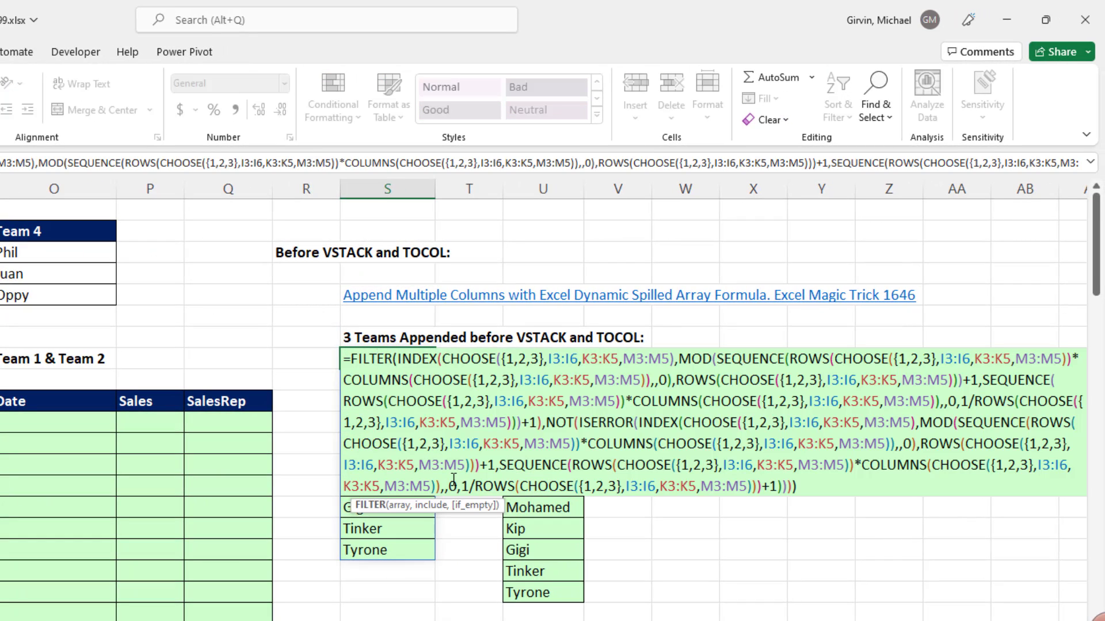
{"action": "key", "text": "Escape"}
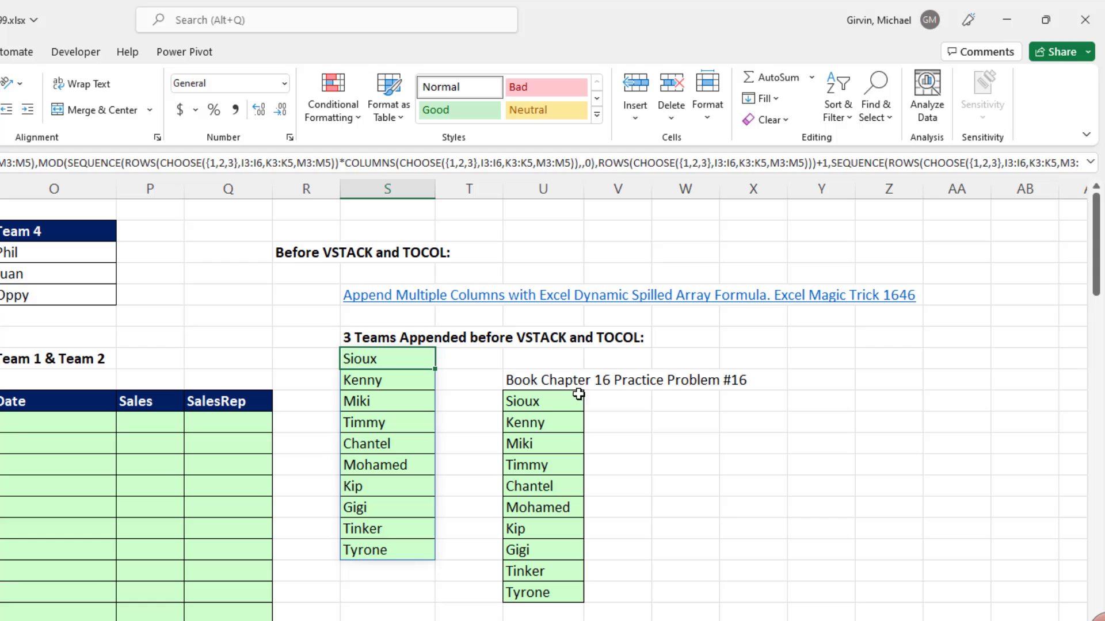
{"action": "double_click", "coordinate": [545, 404]}
{"action": "key", "text": "Escape"}
Stack the Team 1 and Team 3 lists in K11 with =VSTACK(I3:I6,M3:M5)
{"action": "scroll", "coordinate": [346, 491], "scroll_direction": "left", "scroll_amount": 6}
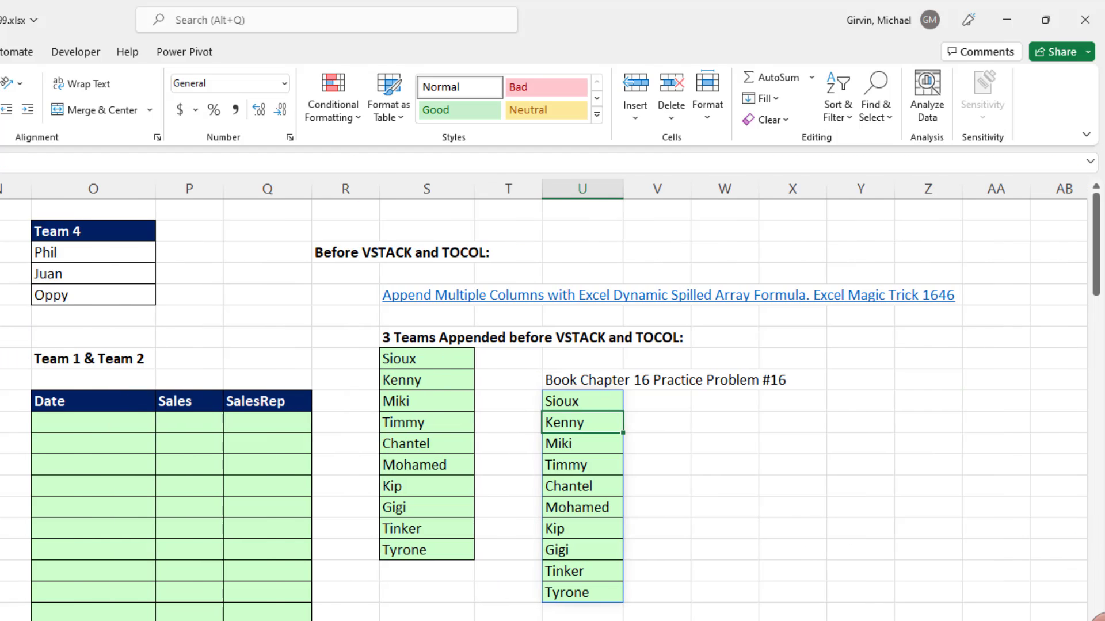
{"action": "left_click", "coordinate": [302, 429]}
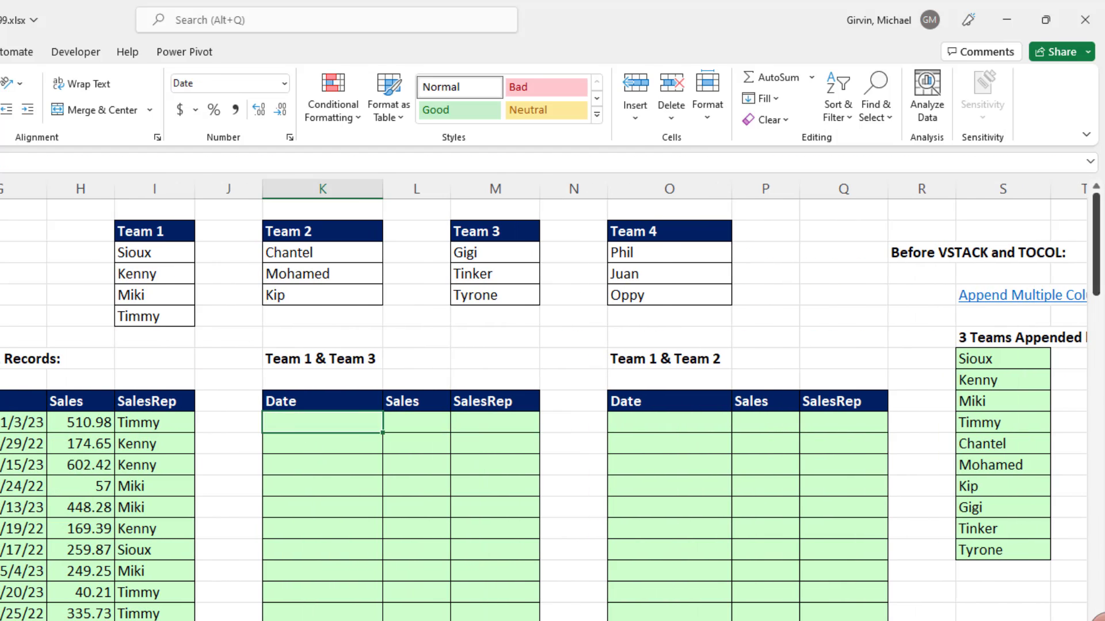
{"action": "type", "text": "=vs"}
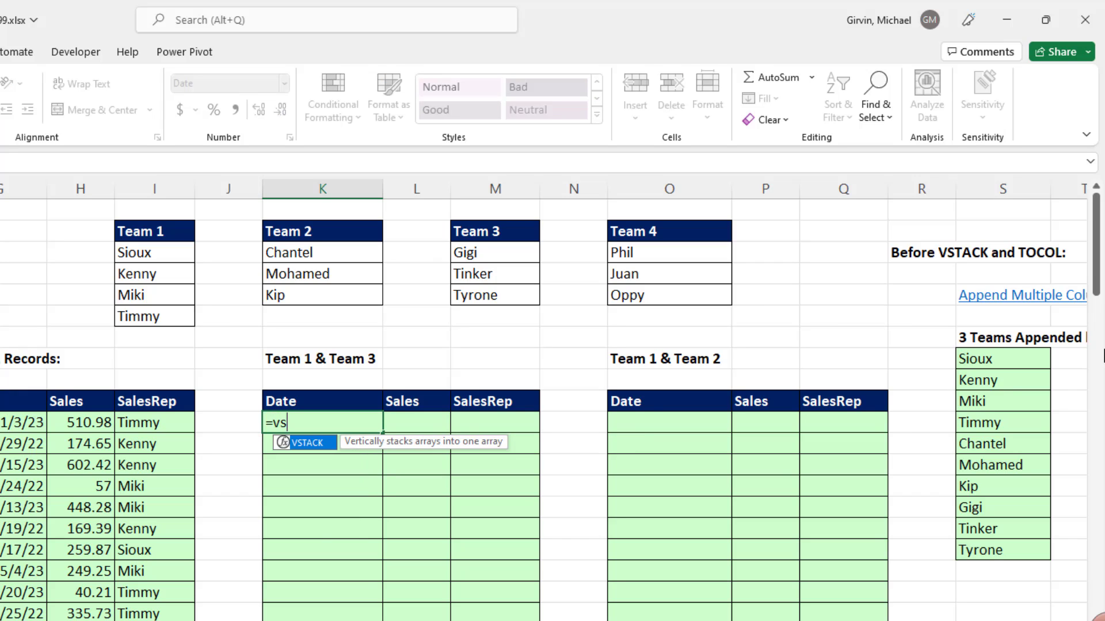
{"action": "key", "text": "Tab"}
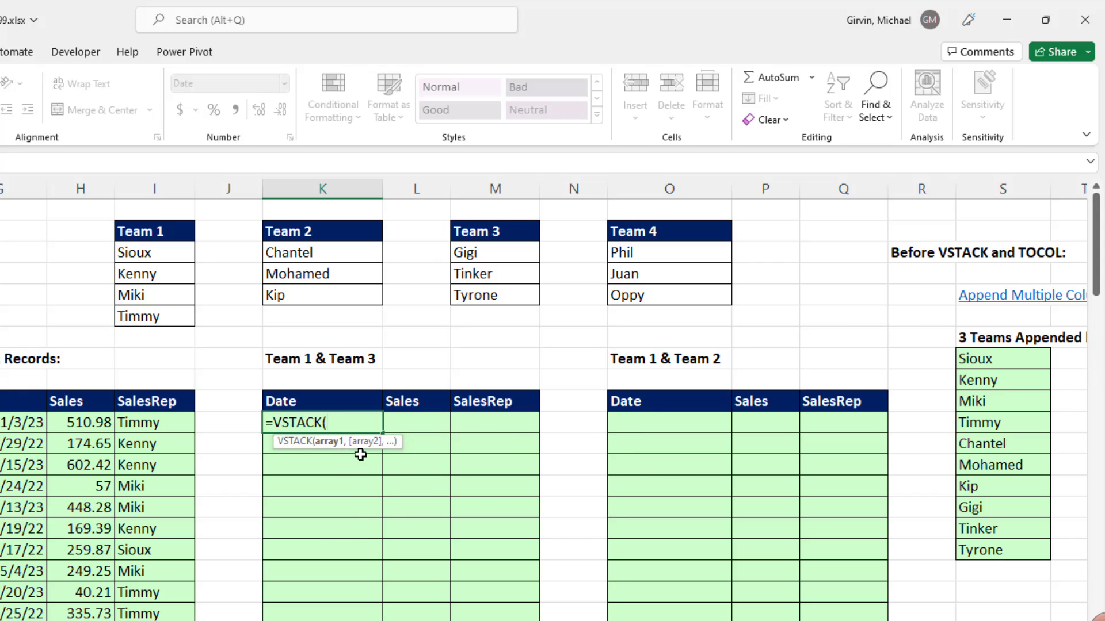
{"action": "left_click_drag", "start_coordinate": [137, 253], "coordinate": [137, 317]}
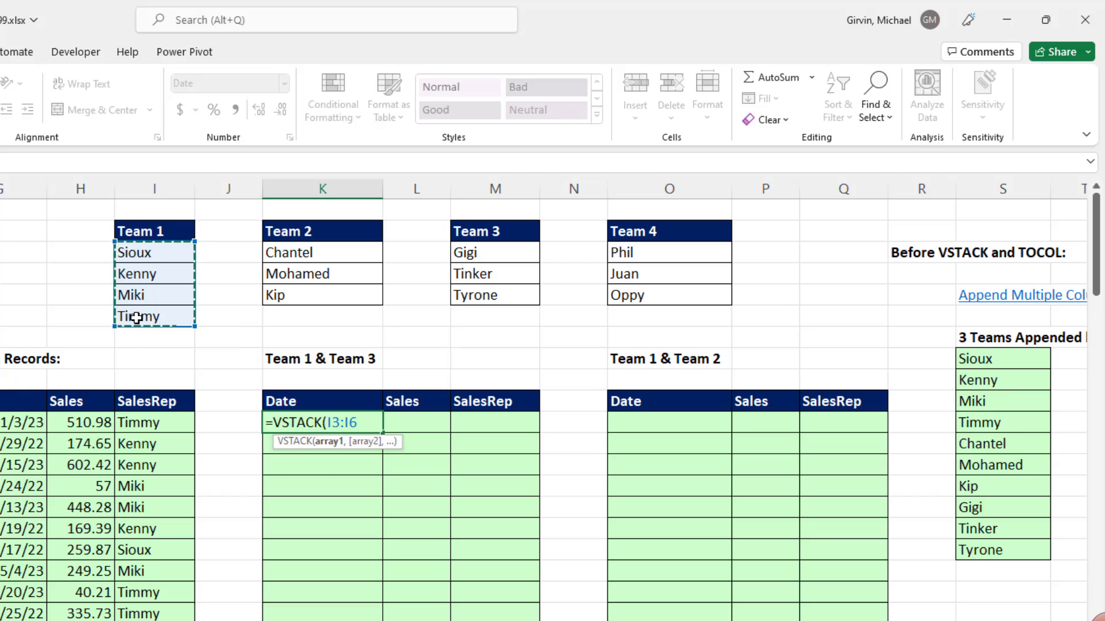
{"action": "type", "text": ","}
{"action": "left_click_drag", "start_coordinate": [505, 259], "coordinate": [502, 295]}
{"action": "type", "text": ")"}
{"action": "key", "text": "Return"}
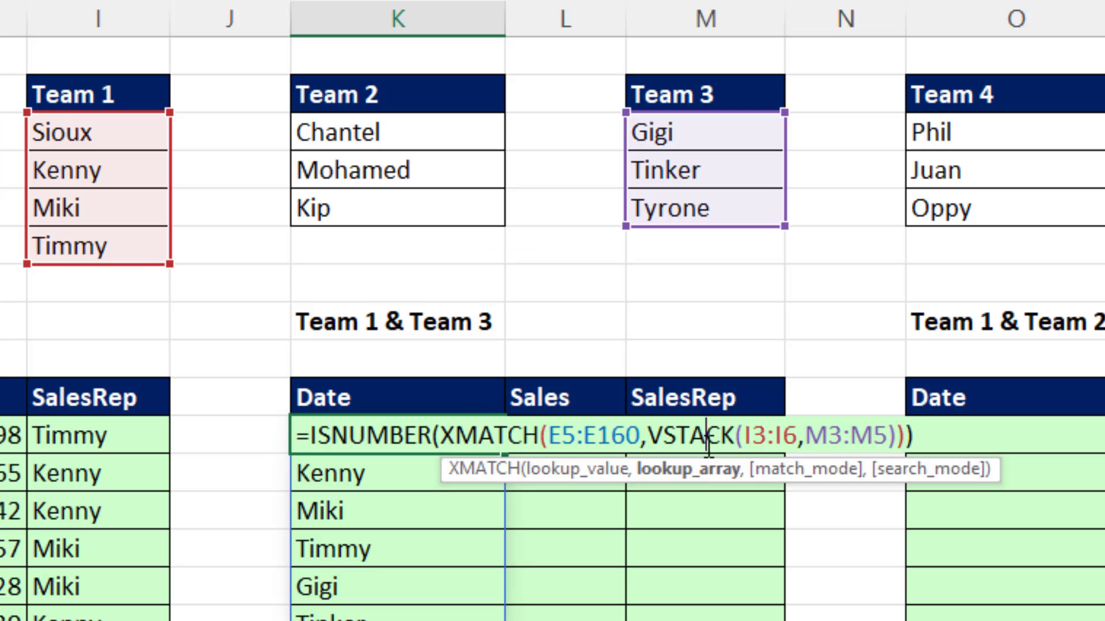
Enter the K11 test that matches sales reps against Teams 1 and 3 as =ISNUMBER(XMATCH(E5:E160,VSTACK(I3:I6,M3:M5)))
{"action": "left_click", "coordinate": [500, 444]}
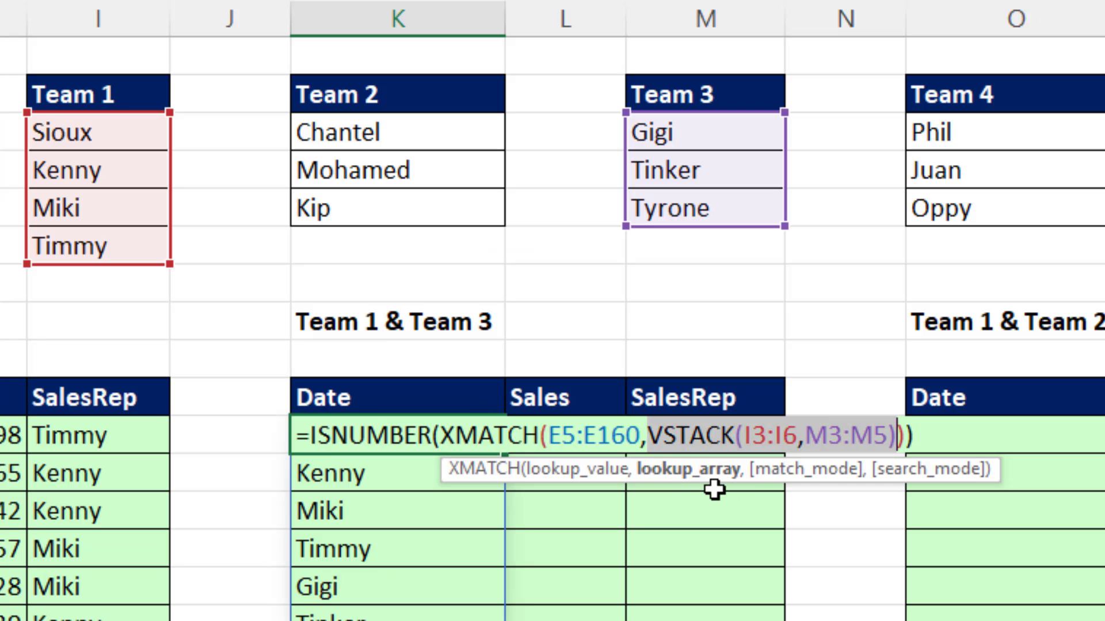
{"action": "left_click", "coordinate": [566, 484]}
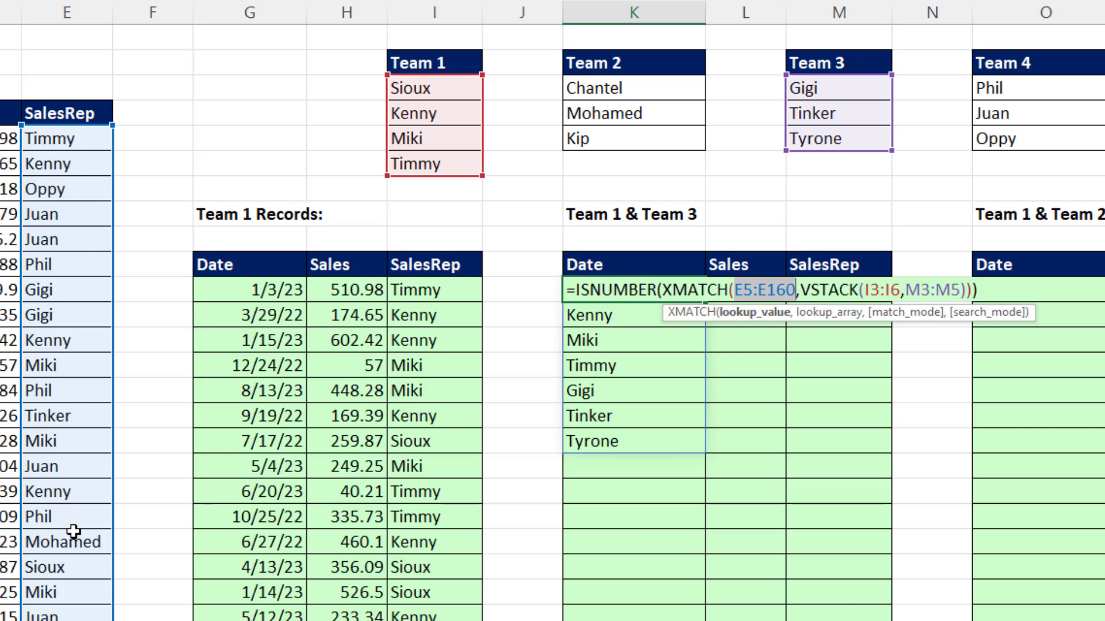
{"action": "key", "text": "Return"}
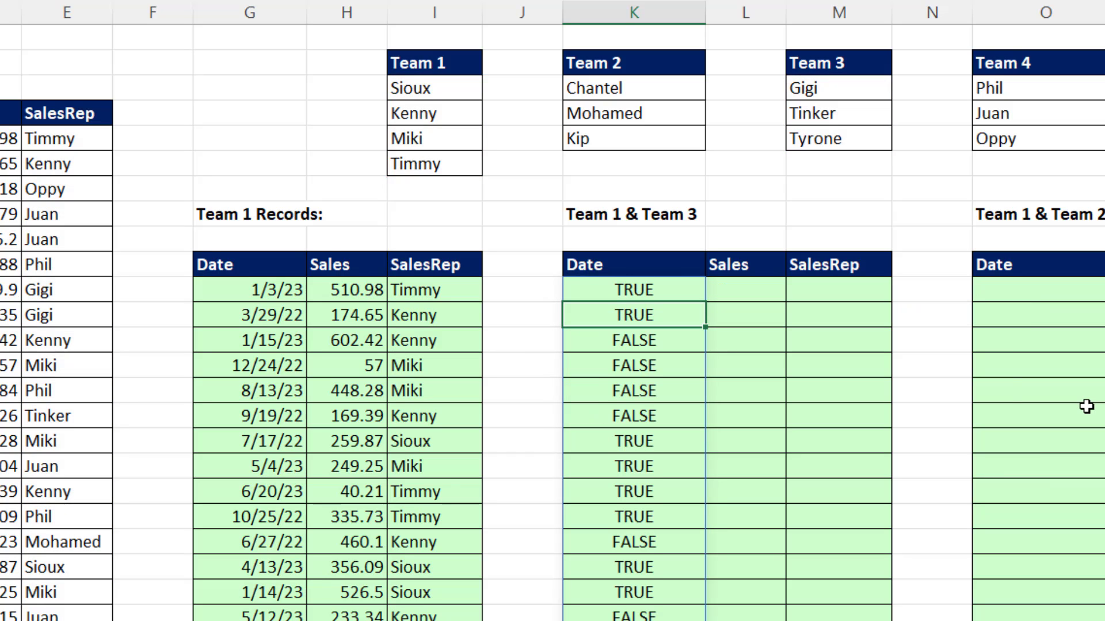
Nest the K11 ISNUMBER expression as the include argument of FILTER, with C5:E160 as the array
{"action": "left_click", "coordinate": [680, 294]}
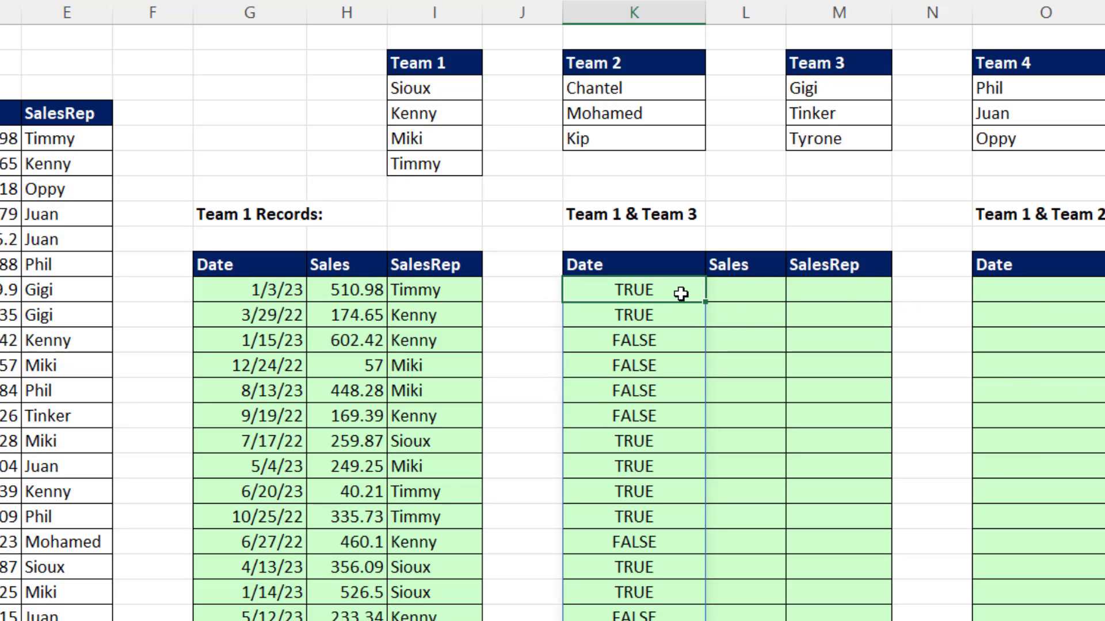
{"action": "key", "text": "F2"}
{"action": "left_click", "coordinate": [579, 294]}
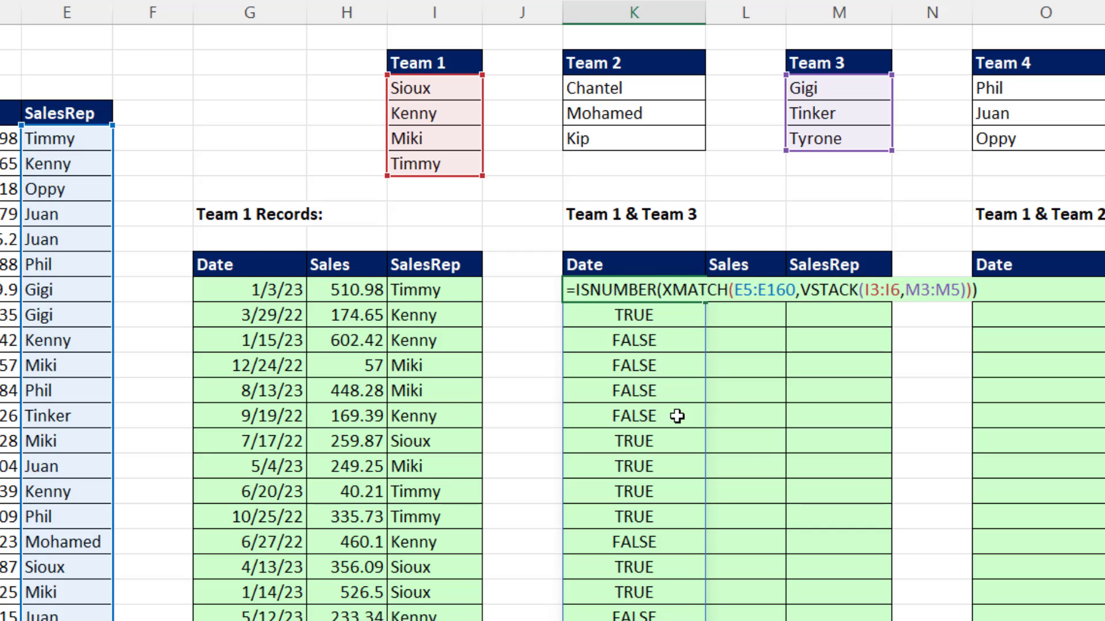
{"action": "type", "text": "FILTER("}
{"action": "left_click_drag", "start_coordinate": [0, 139], "coordinate": [36, 140]}
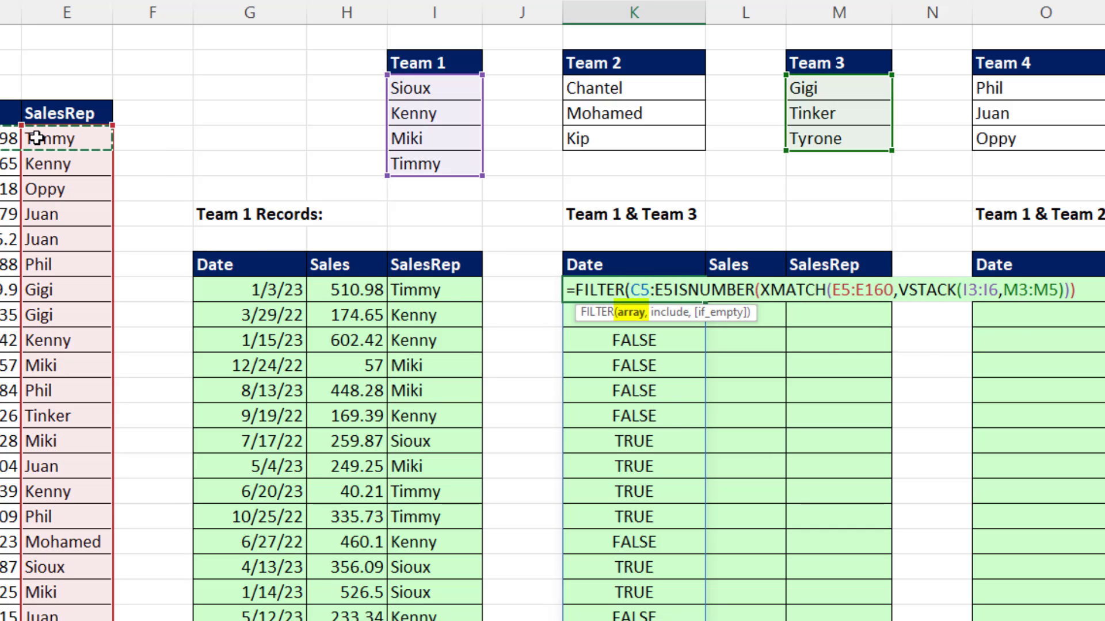
{"action": "key", "text": "ctrl+shift+Down"}
{"action": "key", "text": "ctrl+BackSpace"}
{"action": "type", "text": ","}
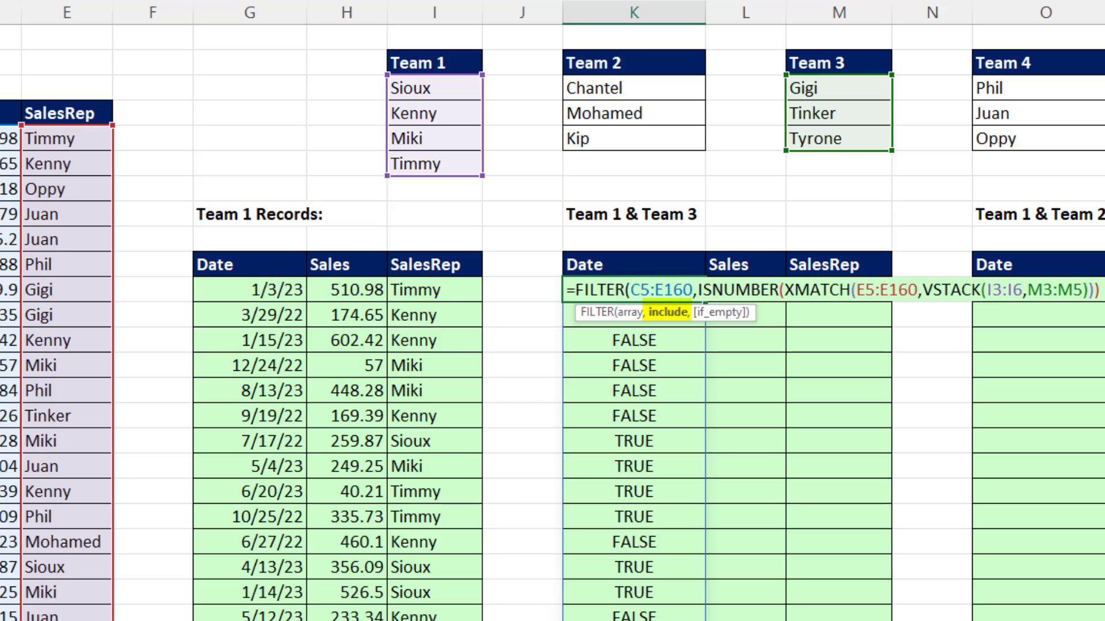
{"action": "type", "text": ")"}
{"action": "key", "text": "Return"}
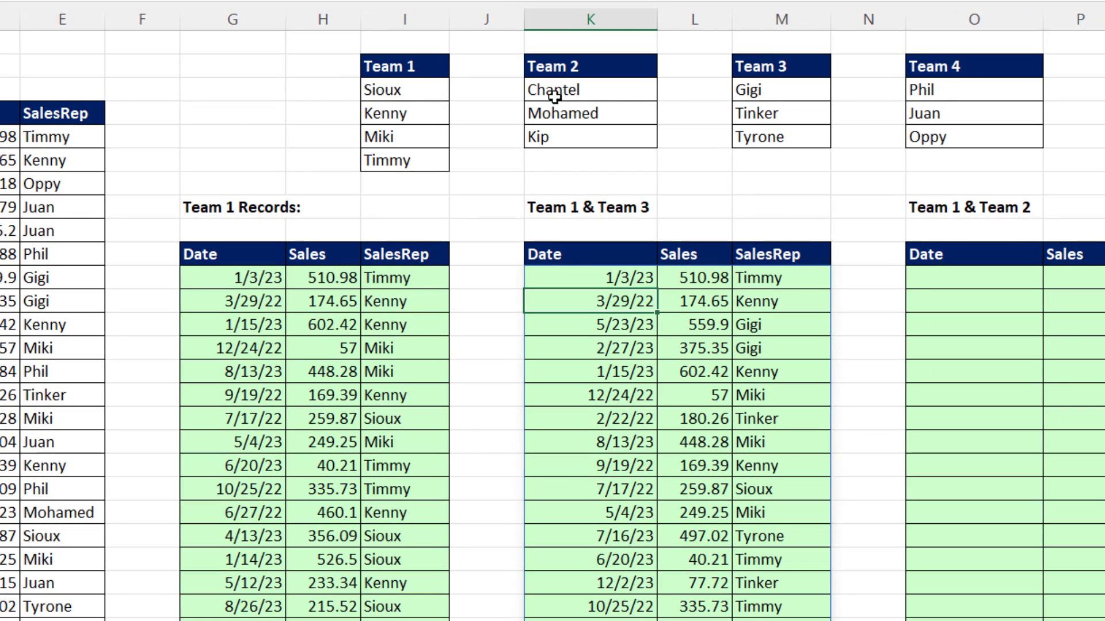
Combine the Team 1 and Team 2 lists into one column in O11, ignoring blanks, with =TOCOL(I3:K6,1)
{"action": "left_click", "coordinate": [937, 273]}
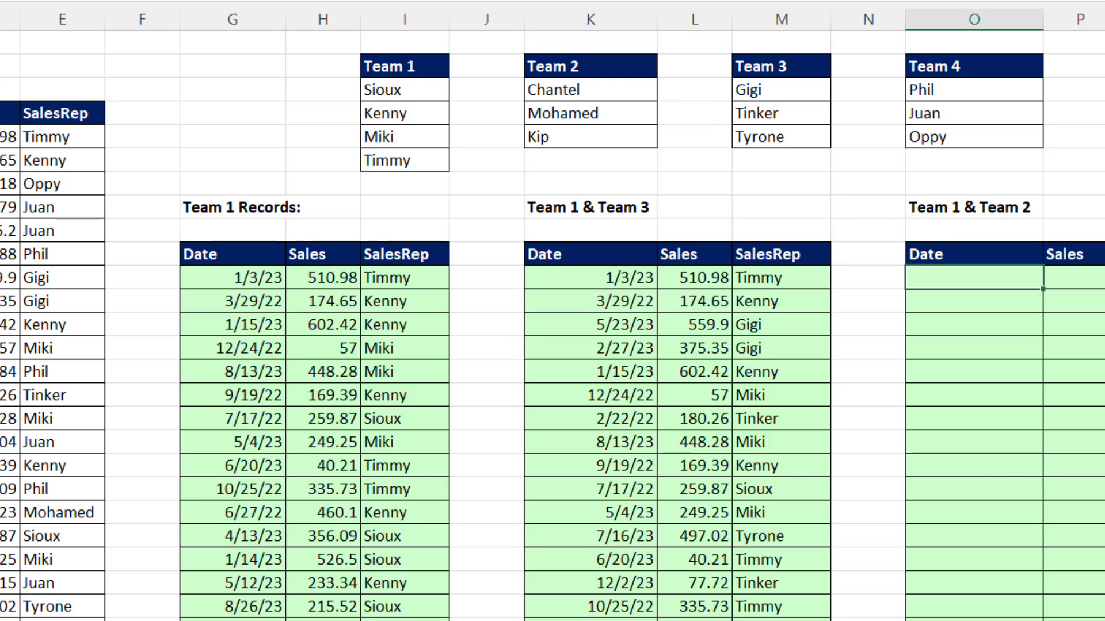
{"action": "type", "text": "=toc"}
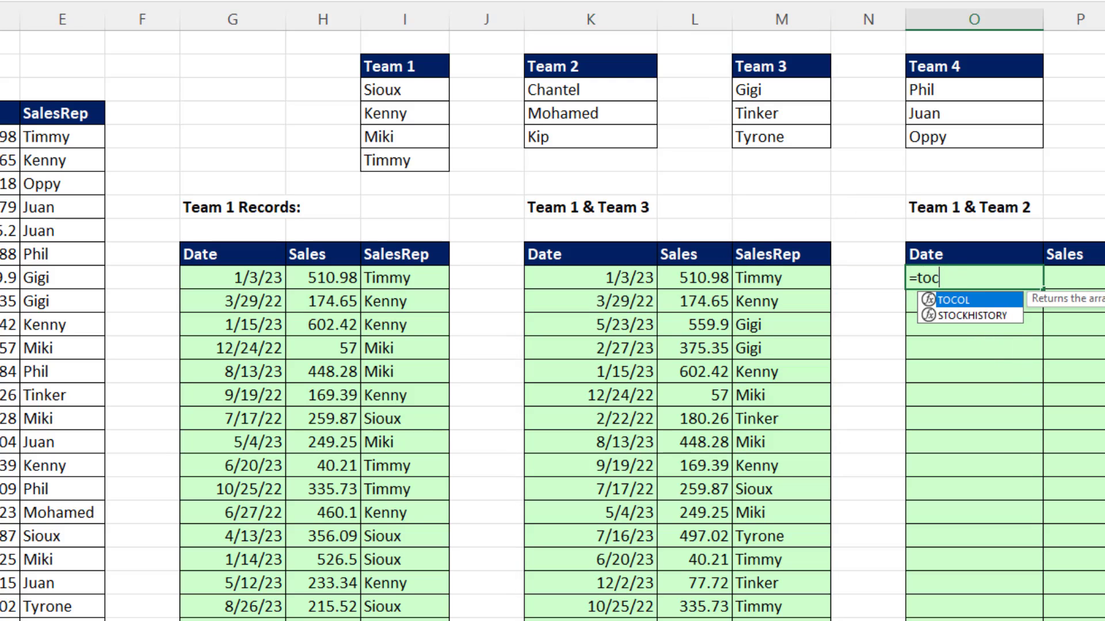
{"action": "key", "text": "Tab"}
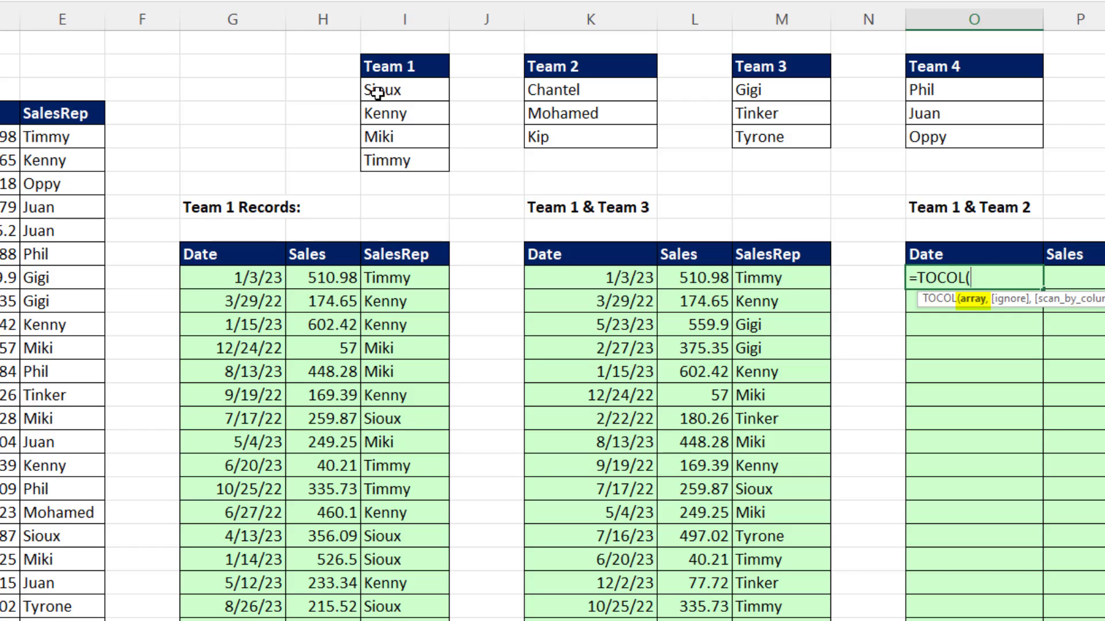
{"action": "left_click_drag", "start_coordinate": [375, 91], "coordinate": [620, 159]}
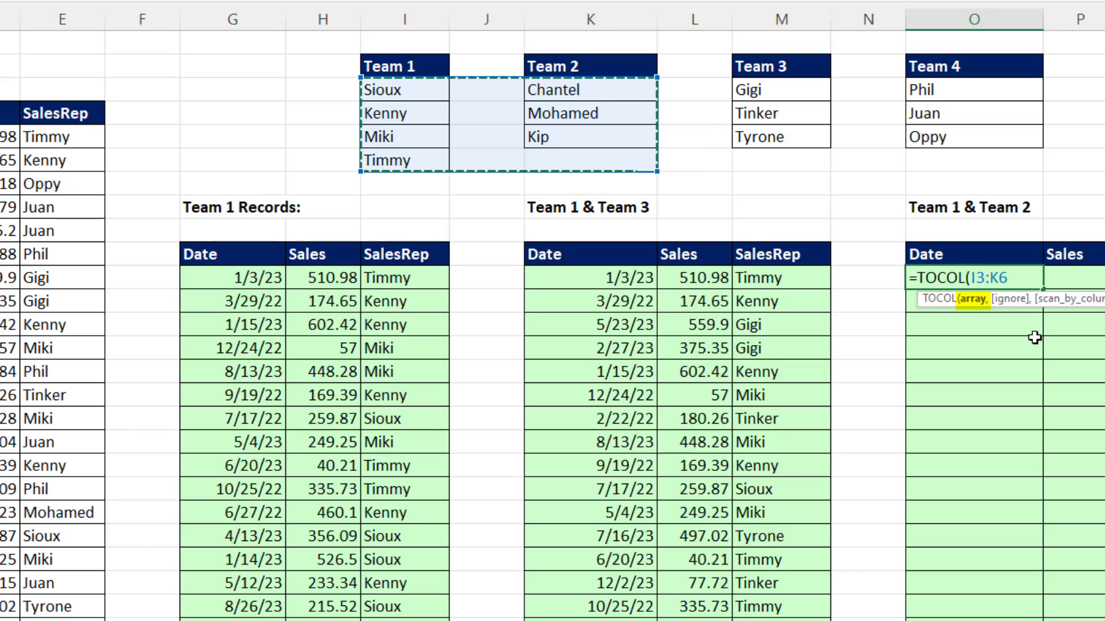
{"action": "type", "text": ","}
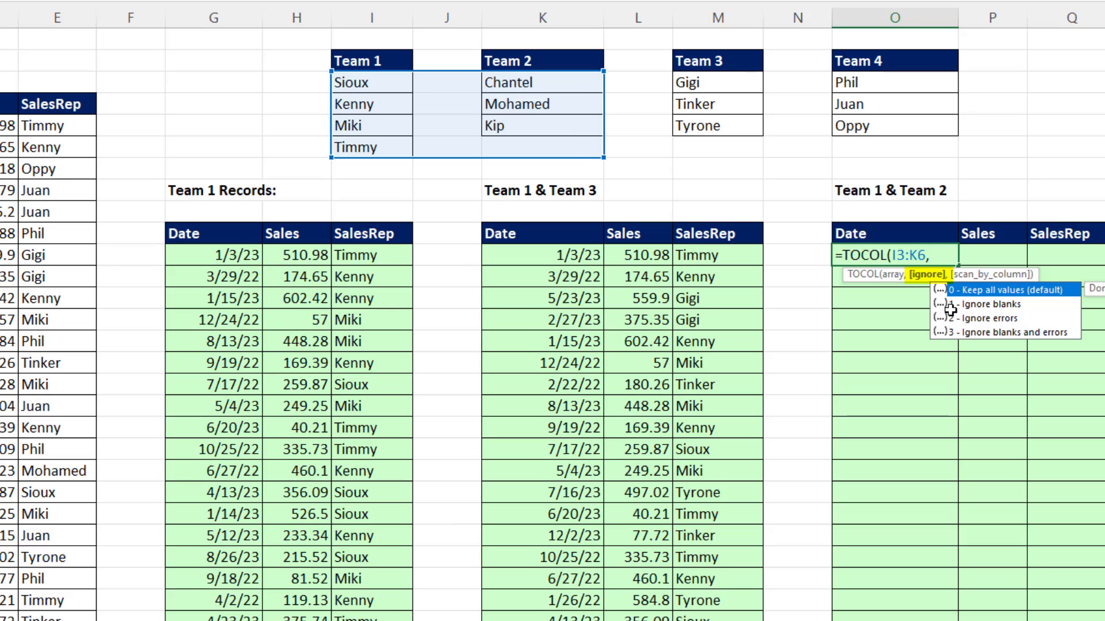
{"action": "type", "text": "1)"}
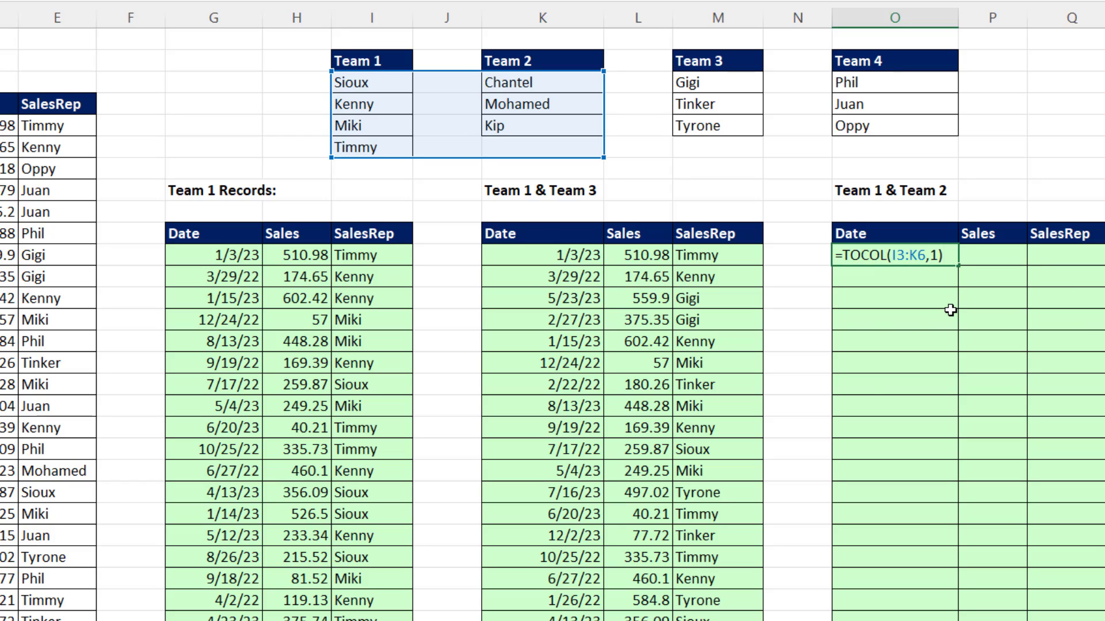
{"action": "key", "text": "Return"}
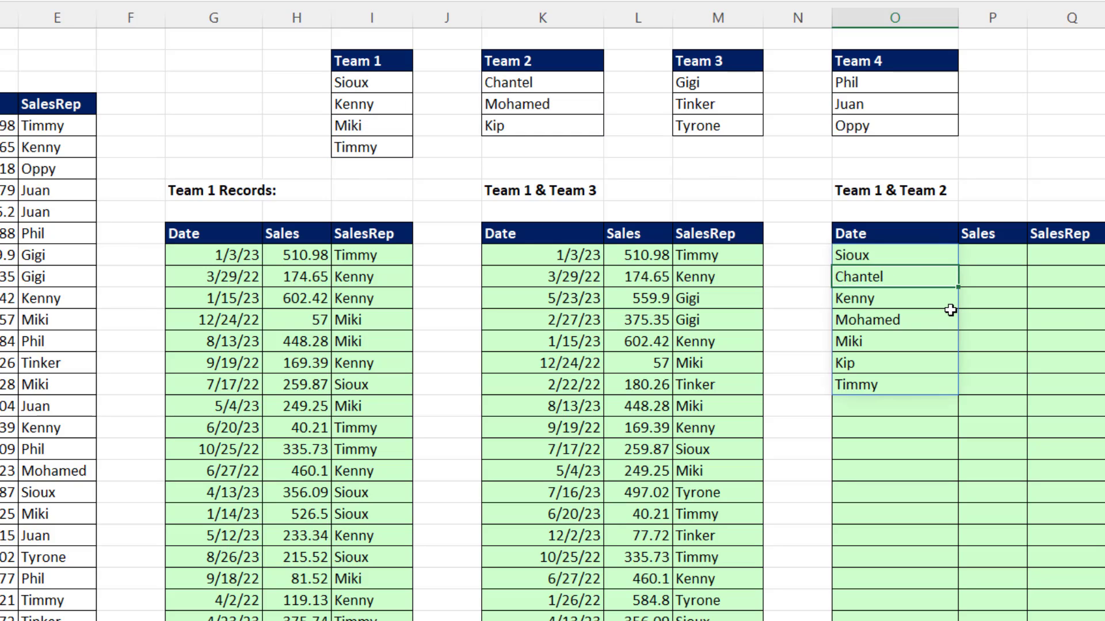
Compare the TOCOL formula in O11 with the VSTACK lookup array inside the K11 formula
{"action": "left_click", "coordinate": [921, 255]}
{"action": "double_click", "coordinate": [921, 255]}
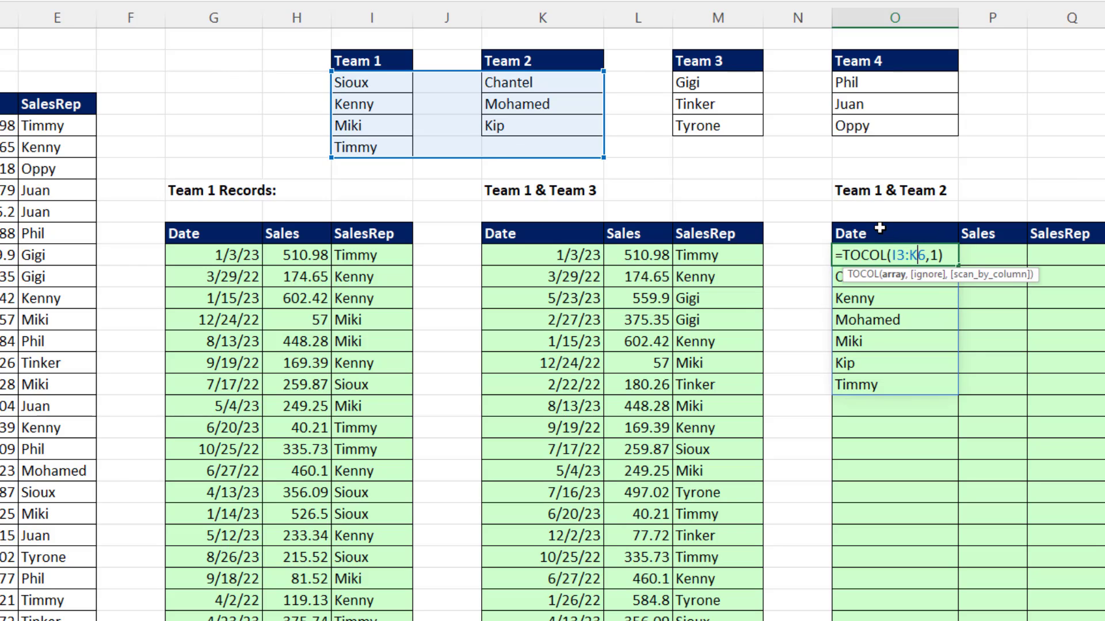
{"action": "key", "text": "Escape"}
{"action": "double_click", "coordinate": [569, 260]}
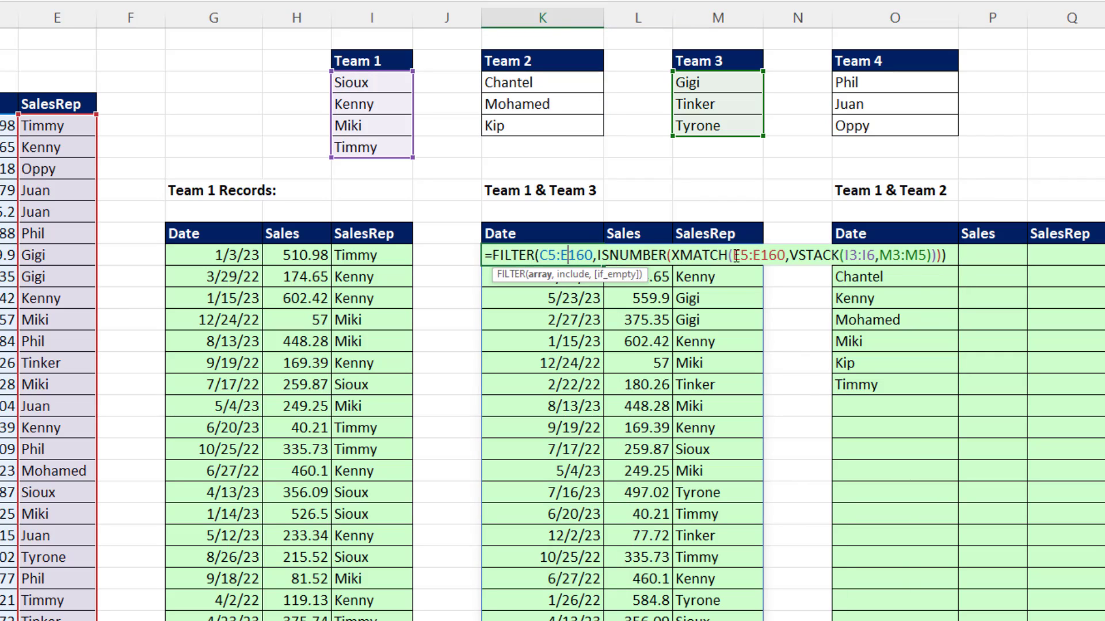
{"action": "left_click", "coordinate": [812, 254]}
{"action": "left_click", "coordinate": [811, 275]}
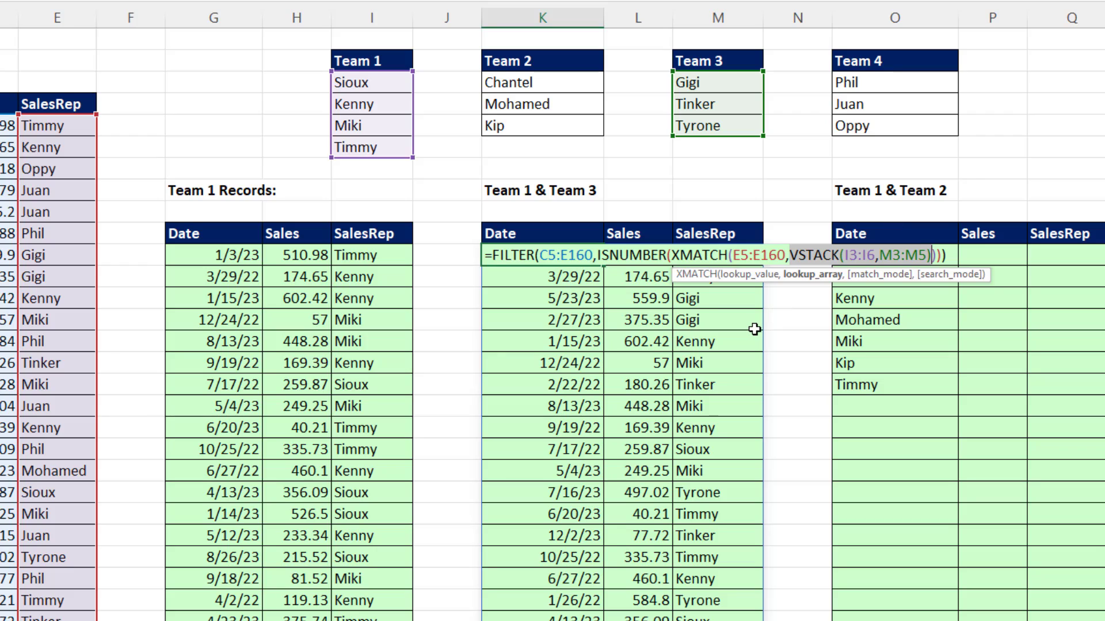
{"action": "key", "text": "Escape"}
Copy the K11 formula's portion before VSTACK into O11 and complete it as =FILTER(C5:E160,ISNUMBER(XMATCH(E5:E160,TOCOL(I3:K6,1))))
{"action": "double_click", "coordinate": [487, 255]}
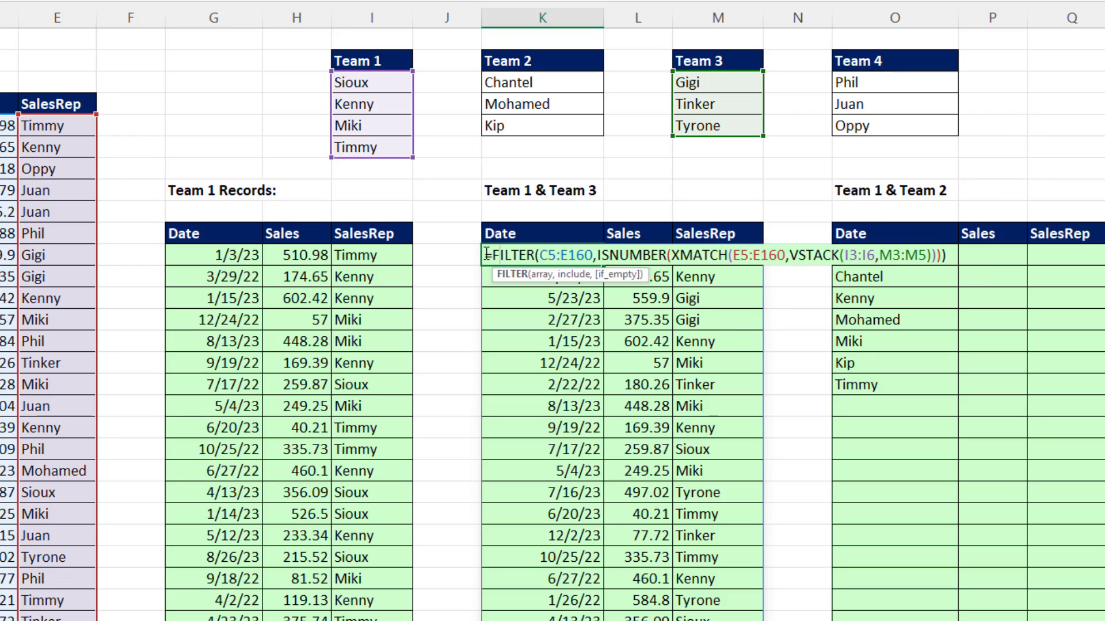
{"action": "left_click_drag", "start_coordinate": [485, 255], "coordinate": [787, 244]}
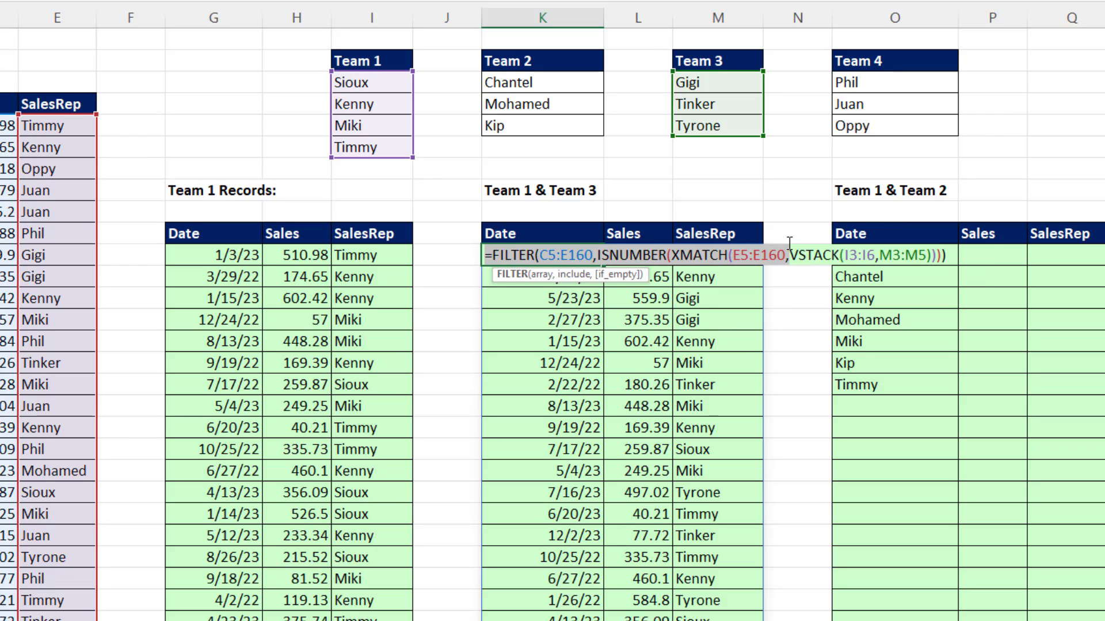
{"action": "key", "text": "ctrl+c"}
{"action": "key", "text": "Escape"}
{"action": "left_click", "coordinate": [880, 257]}
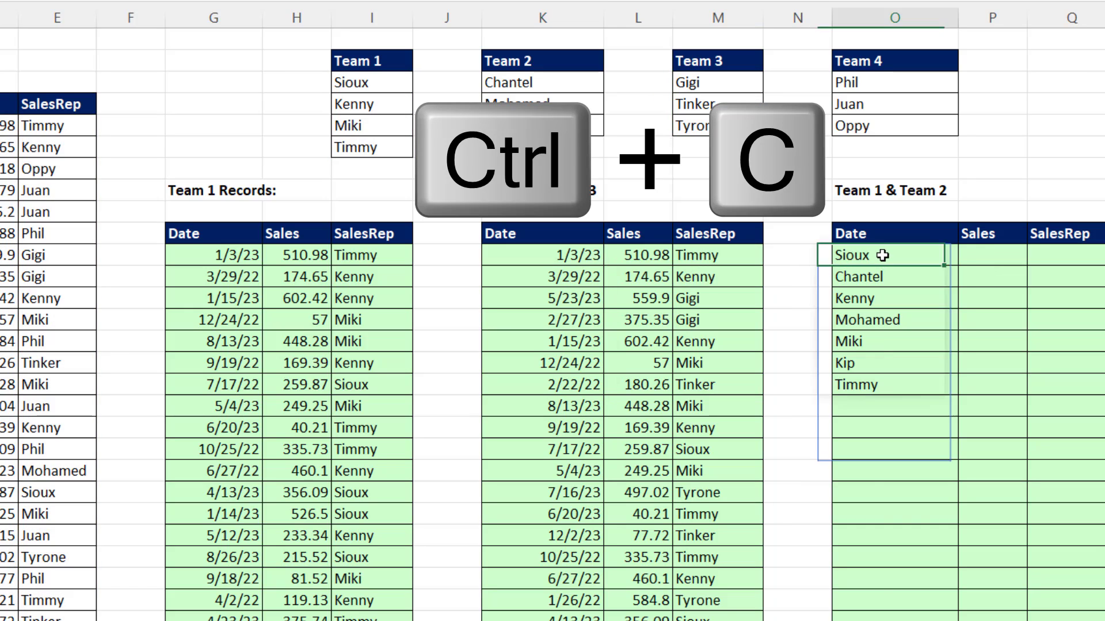
{"action": "double_click", "coordinate": [849, 257]}
{"action": "key", "text": "ctrl+v"}
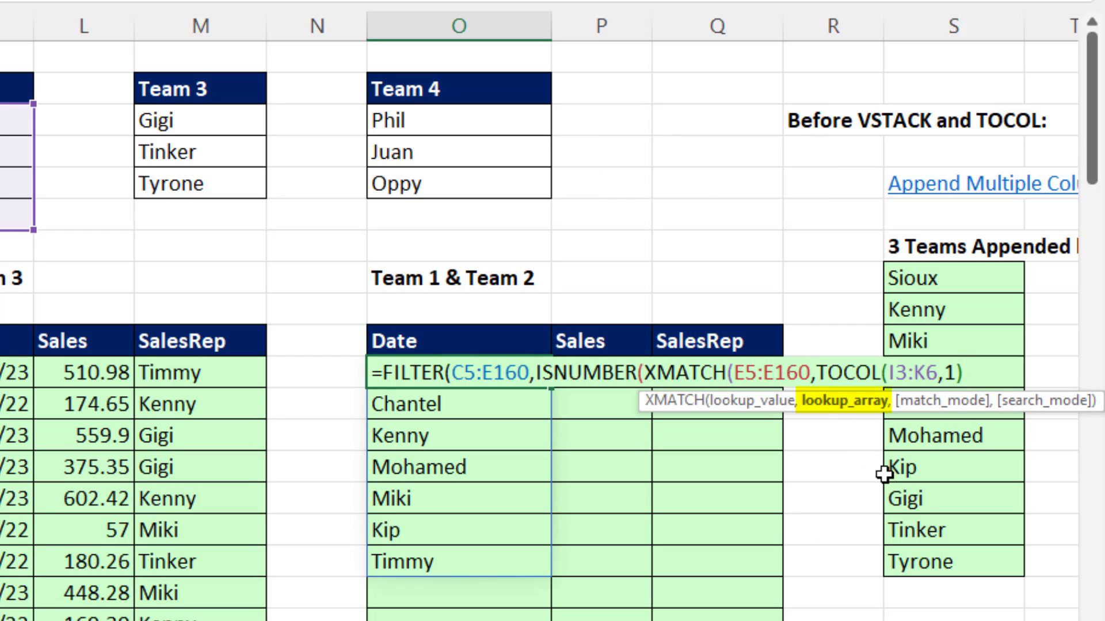
{"action": "type", "text": ")"}
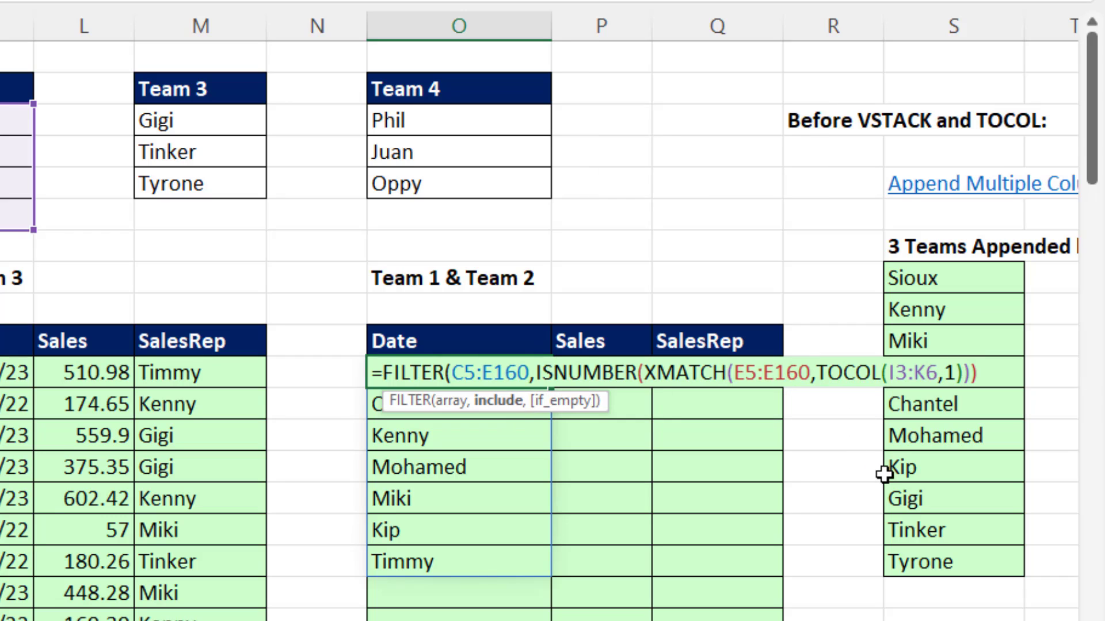
{"action": "key", "text": "Return"}
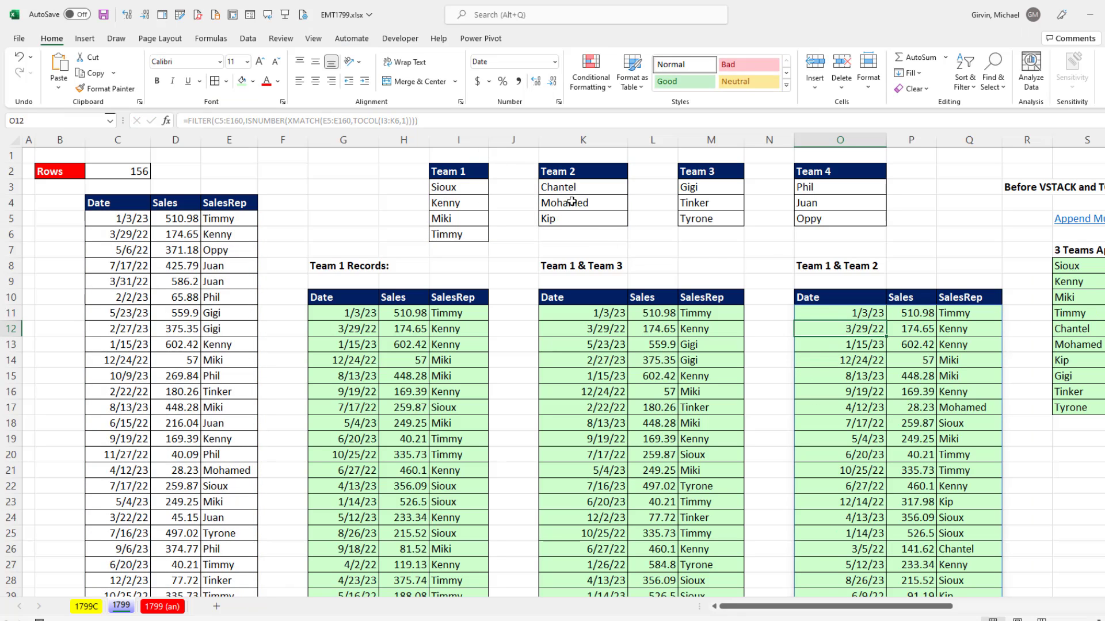
Examine the XMATCH lookup_array argument in the Team 1 & Team 2 formula in O11
{"action": "left_click", "coordinate": [821, 313]}
{"action": "key", "text": "F2"}
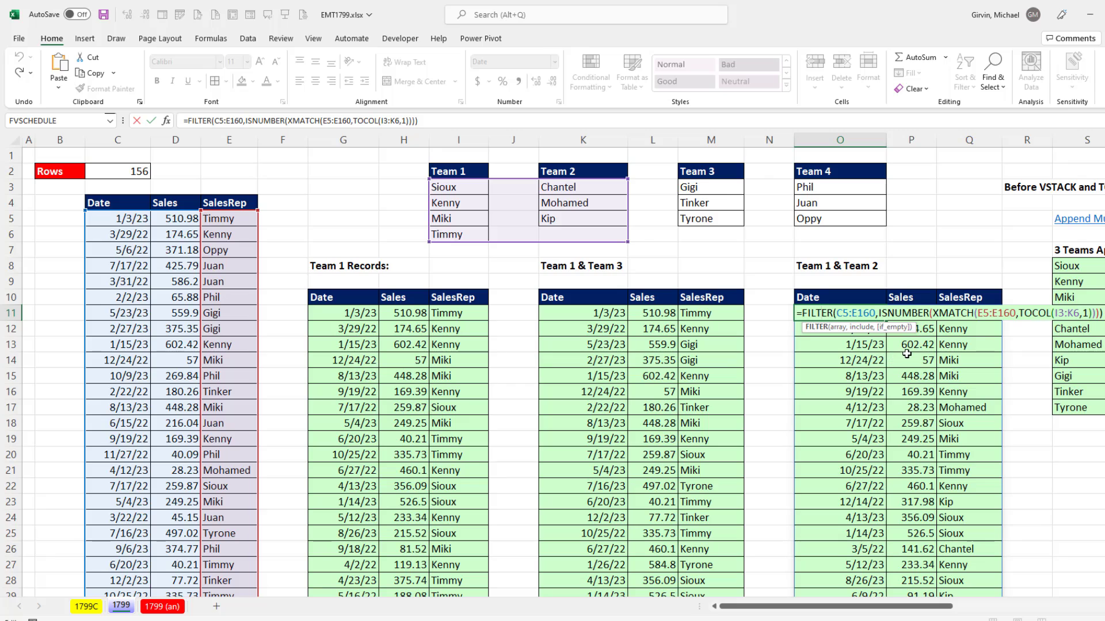
{"action": "left_click", "coordinate": [1032, 313]}
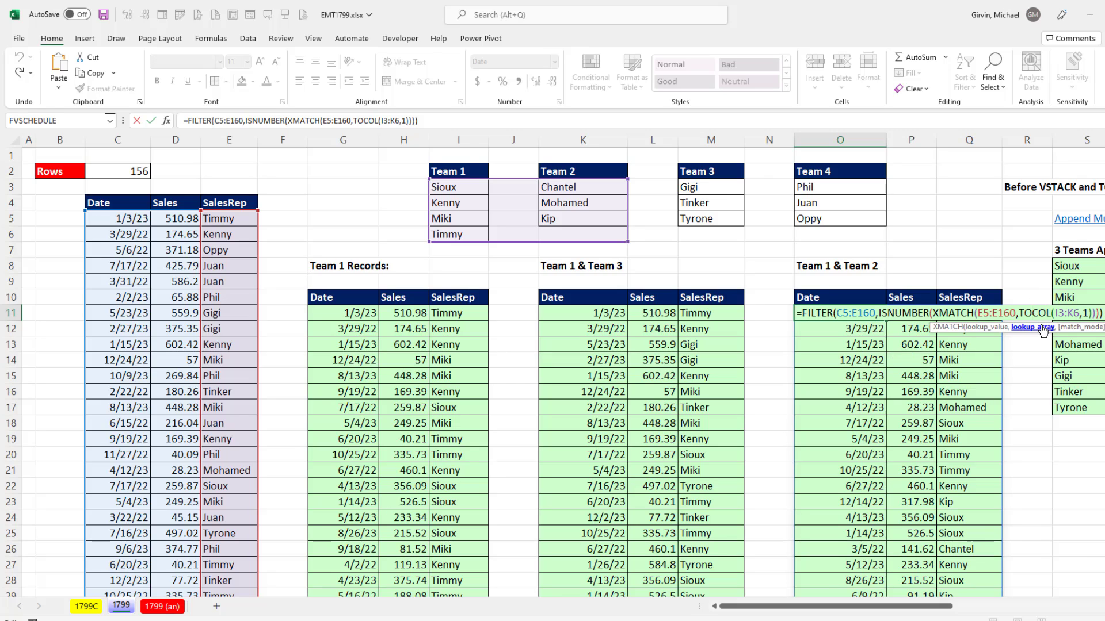